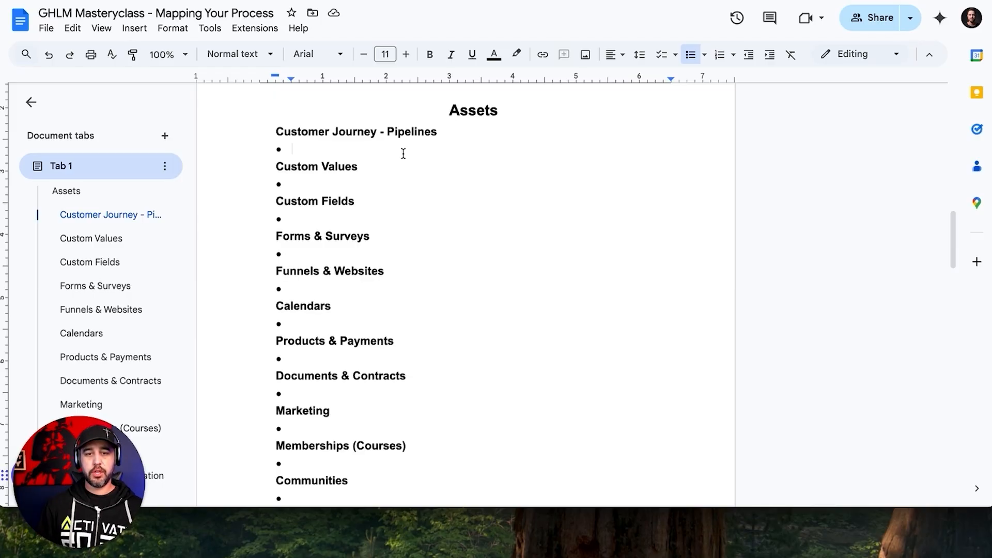
Add the line "Sales / Lead Gen Pipeline" directly under the Customer Journey - Pipelines heading
{"action": "left_click", "coordinate": [439, 132]}
{"action": "key", "text": "Return"}
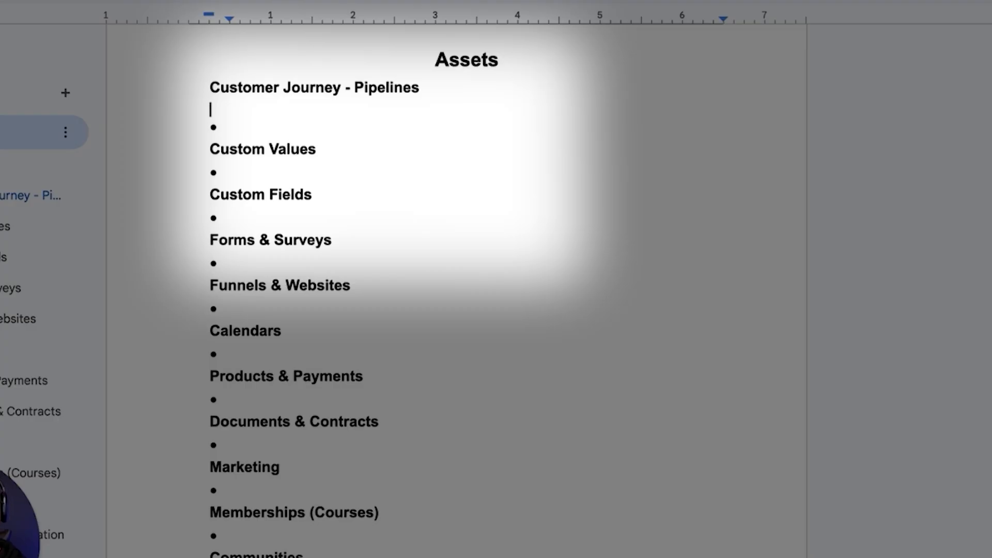
{"action": "type", "text": "sales / Lead G"}
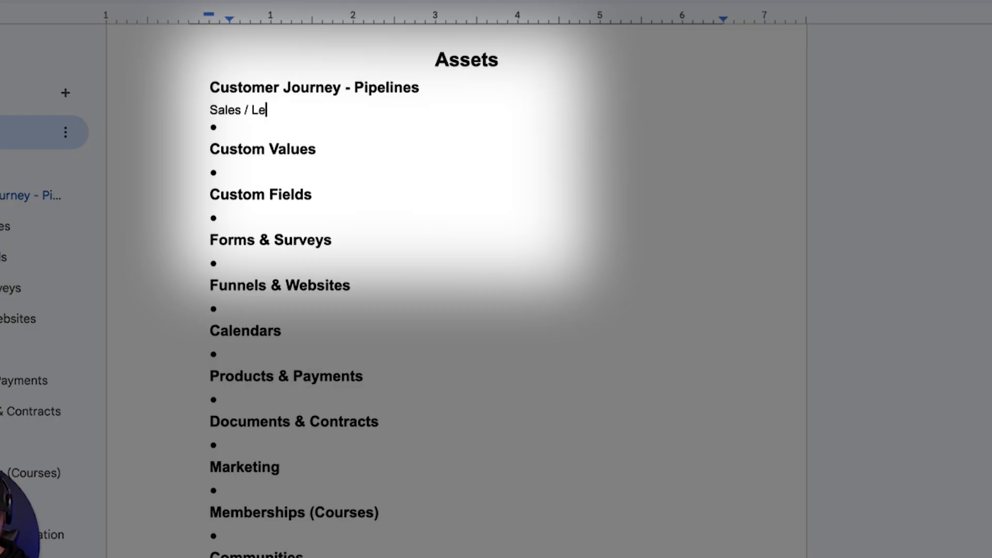
{"action": "type", "text": "en Pipeline"}
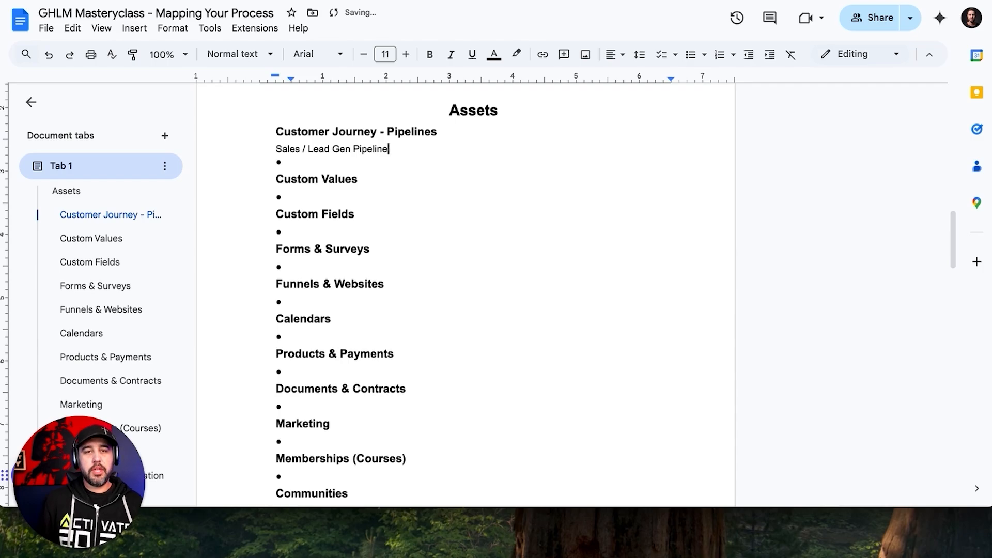
Indent the empty bullet below the Sales / Lead Gen Pipeline line and enter "001. New Lead" as the first stage
{"action": "left_click", "coordinate": [230, 127]}
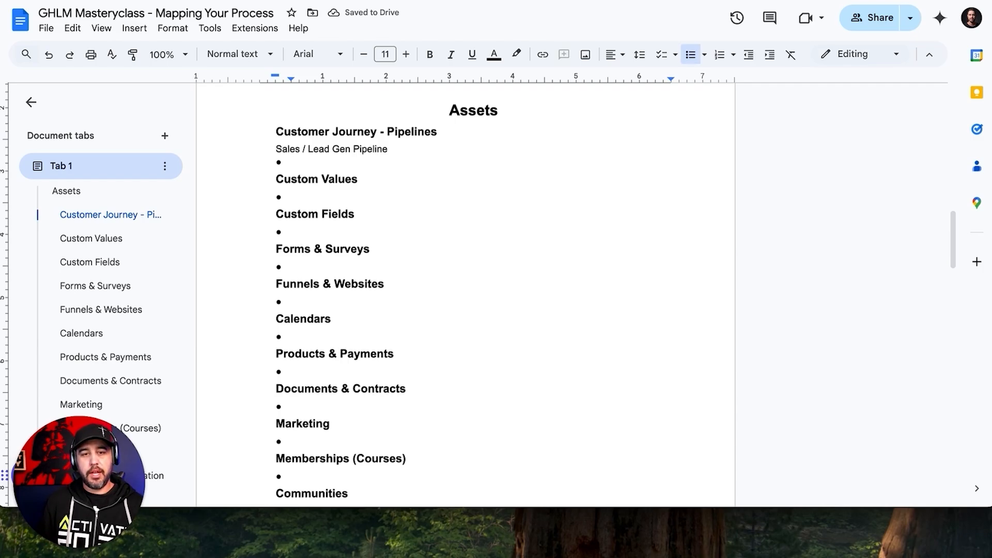
{"action": "key", "text": "Tab"}
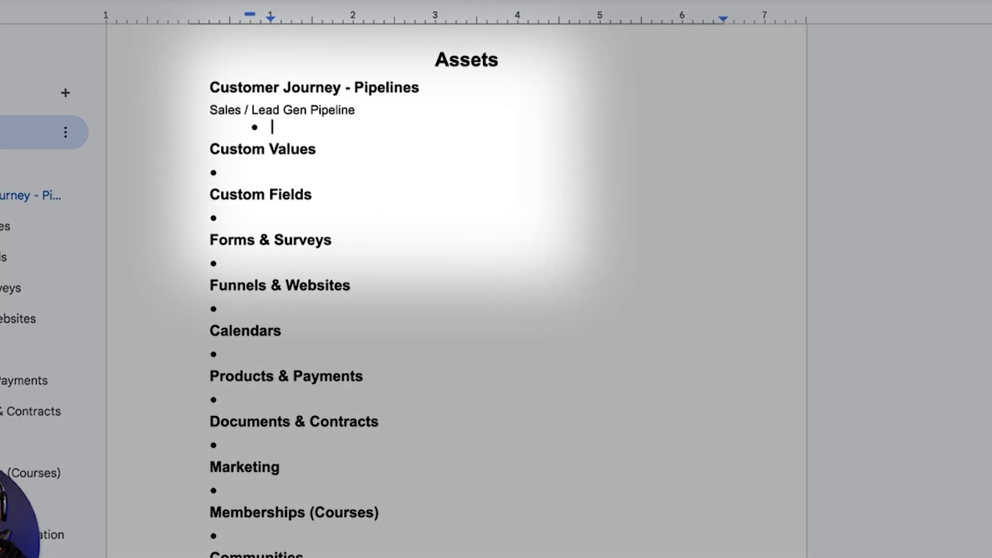
{"action": "type", "text": "001."}
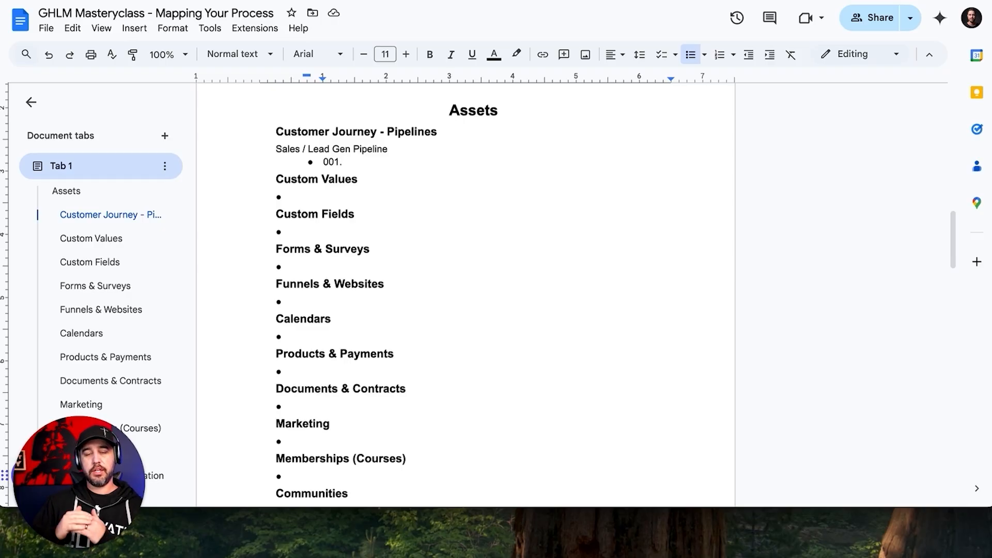
{"action": "type", "text": "New Lead"}
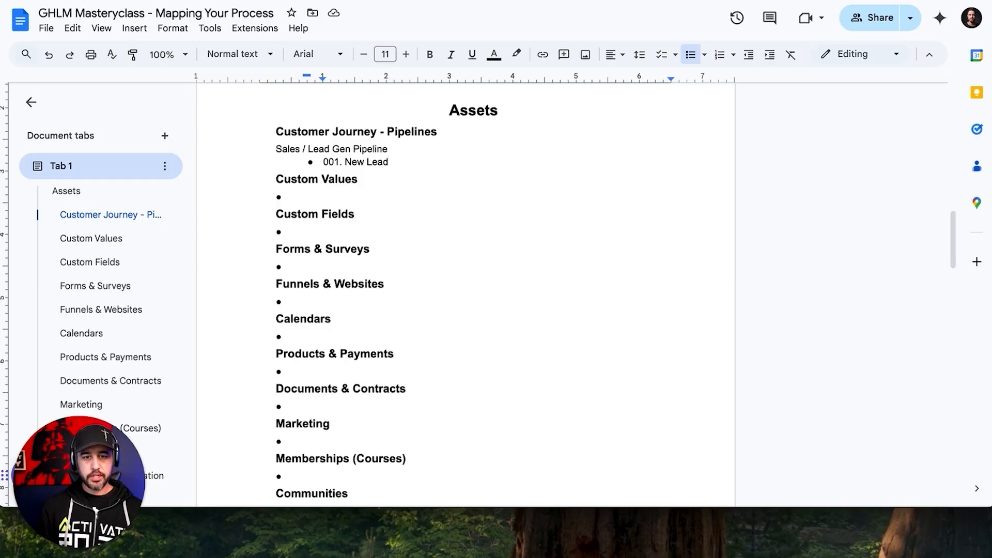
Add the stages "002. Responded (Engaged)" and "003. No Shows / Cancellation" as bullets below New Lead
{"action": "key", "text": "Return"}
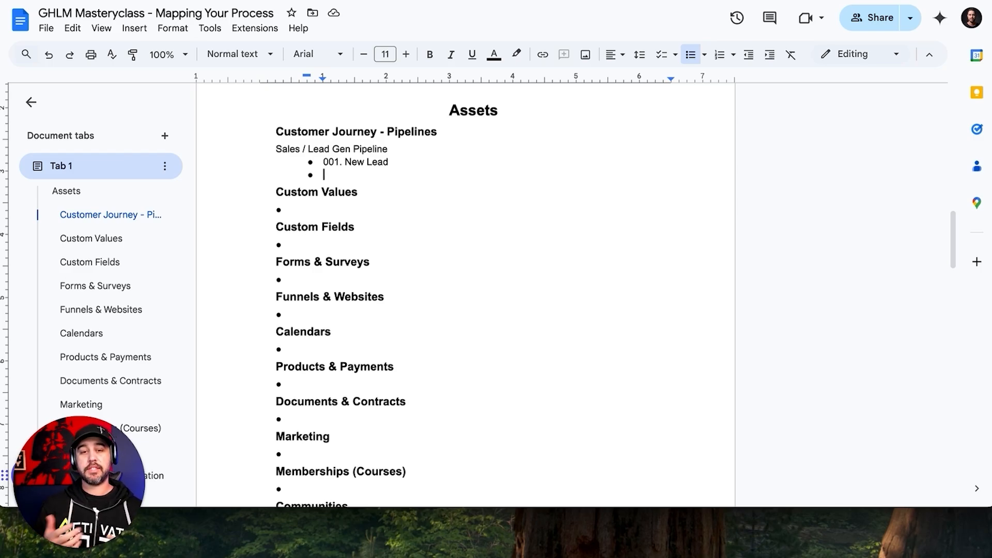
{"action": "type", "text": "002. "}
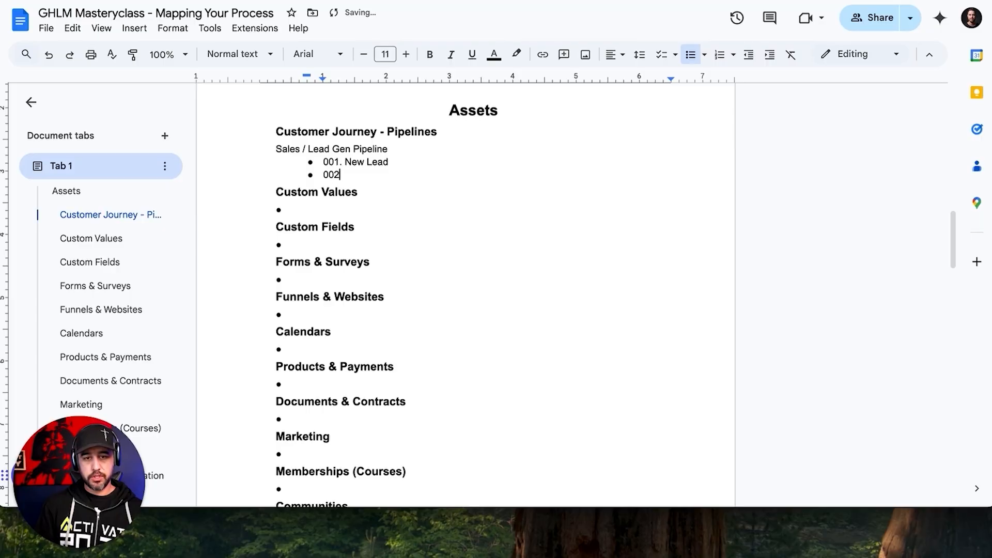
{"action": "type", "text": "Responded"}
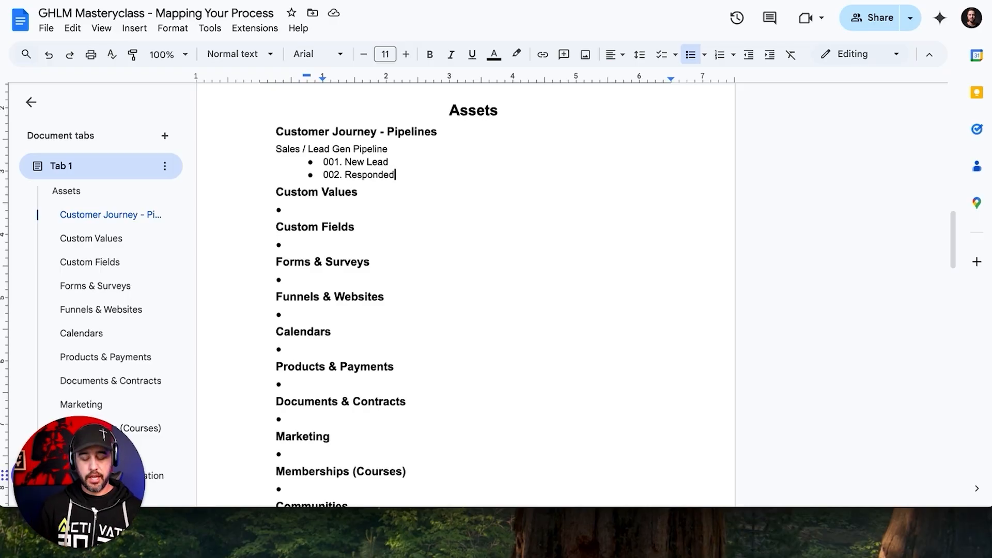
{"action": "type", "text": "(Engaged)"}
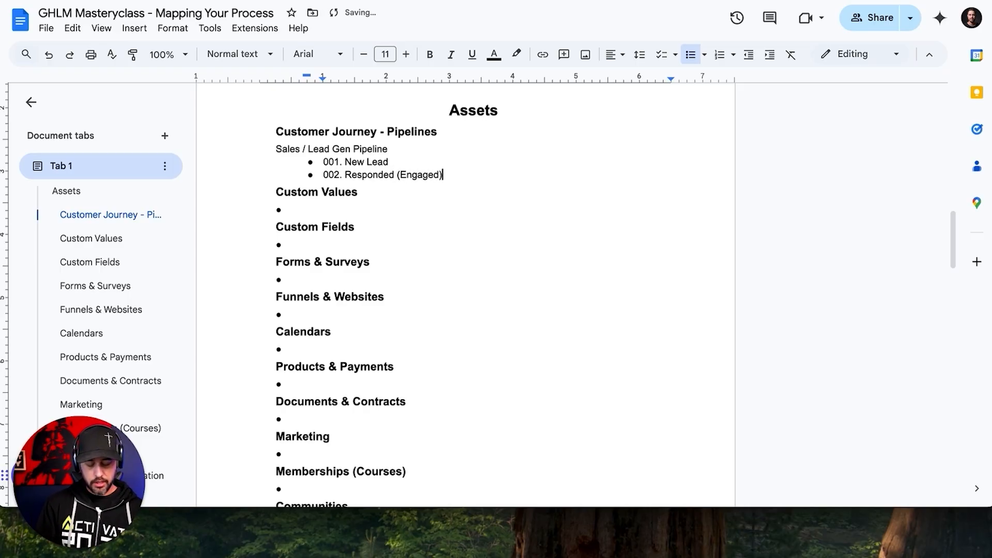
{"action": "key", "text": "Return"}
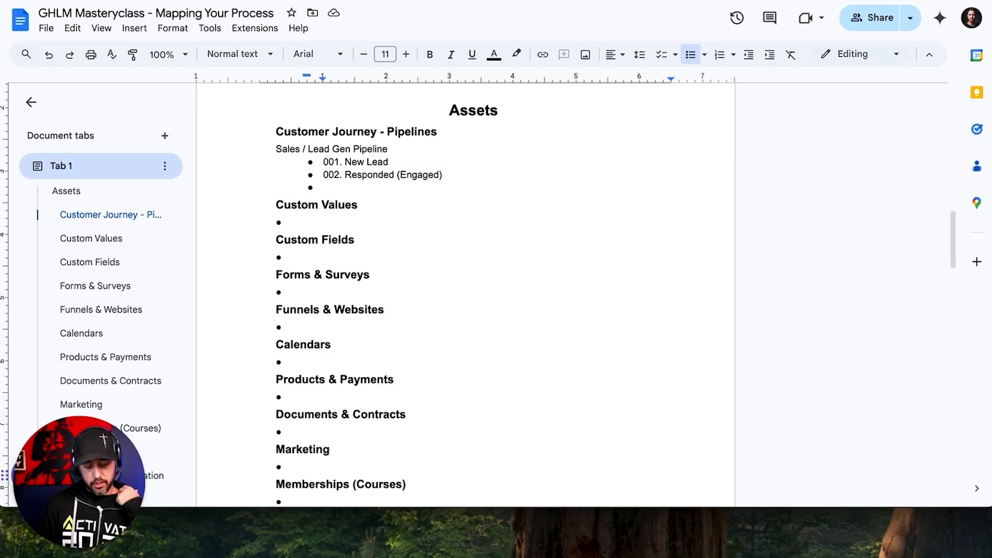
{"action": "type", "text": "003."}
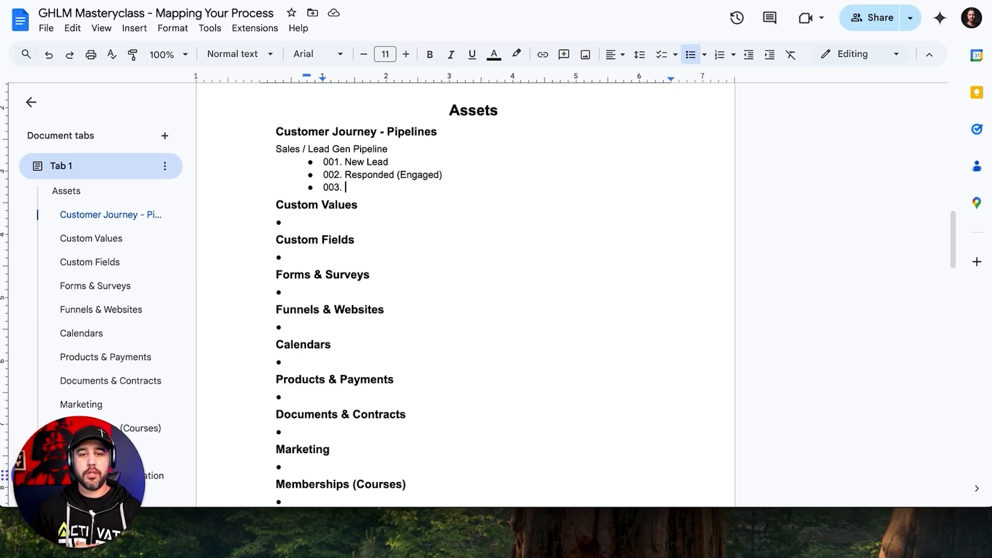
{"action": "type", "text": "No Shows "}
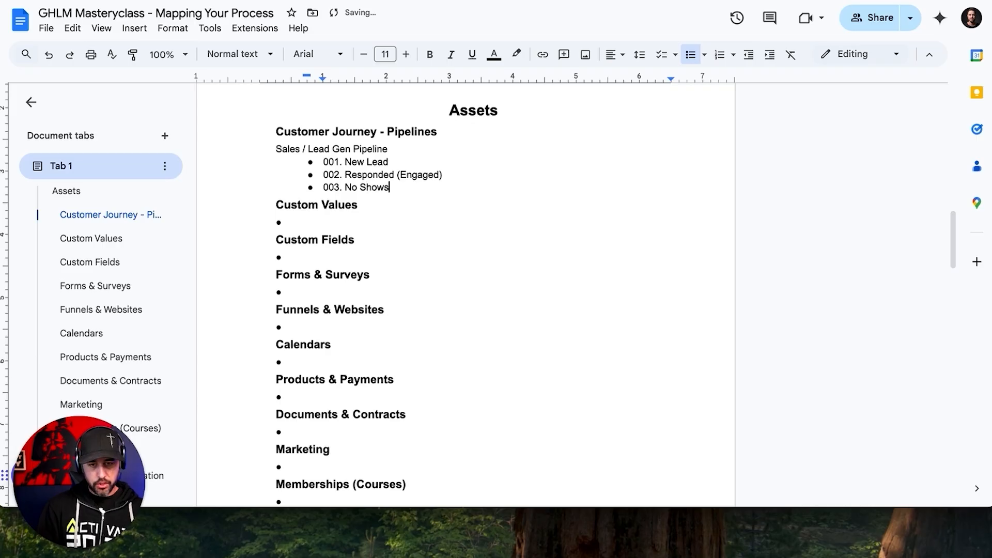
{"action": "type", "text": "/ Cancellation"}
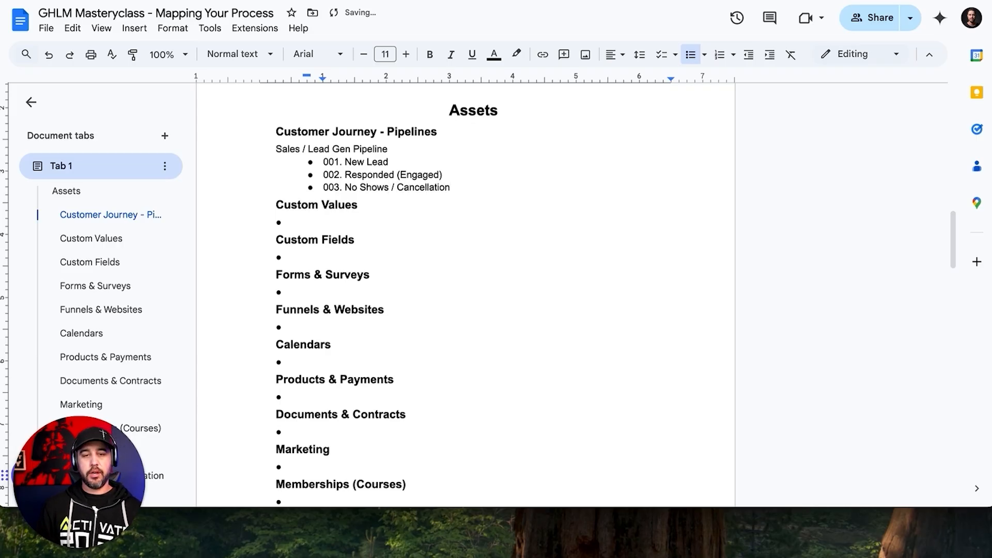
Add the stages "004. Booked Appointment" and "005. Nurture (LT Nurture)" to the pipeline's bullet list
{"action": "key", "text": "Return"}
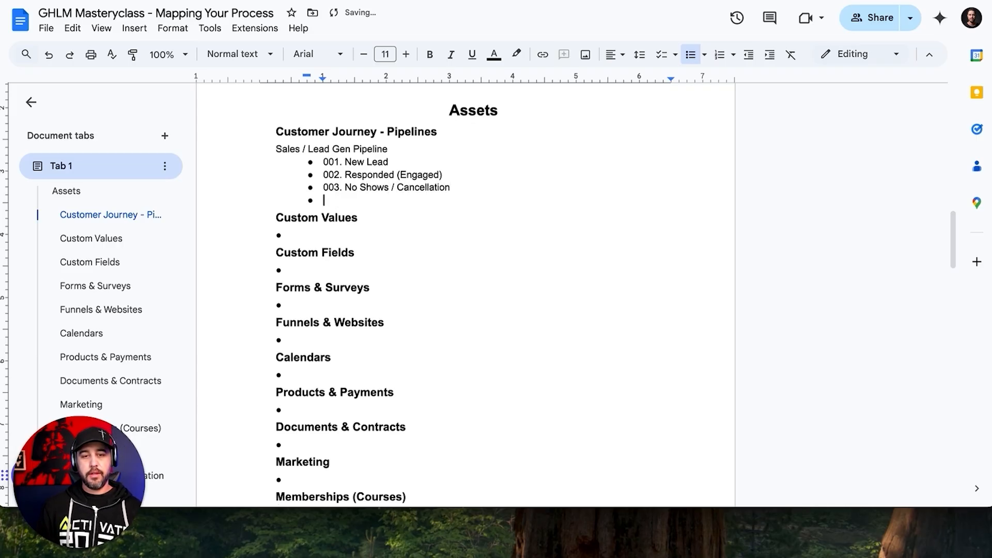
{"action": "type", "text": "004. "}
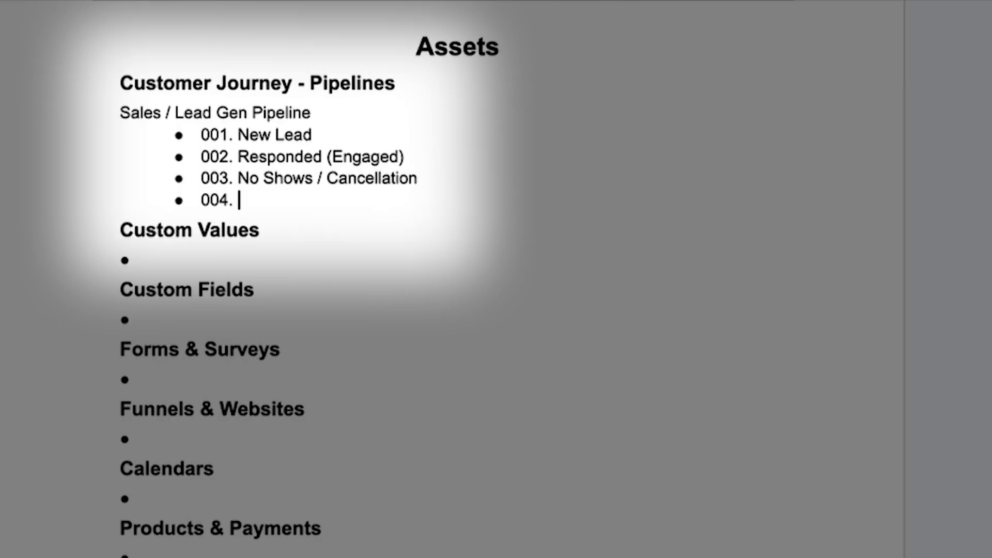
{"action": "type", "text": "Booked App"}
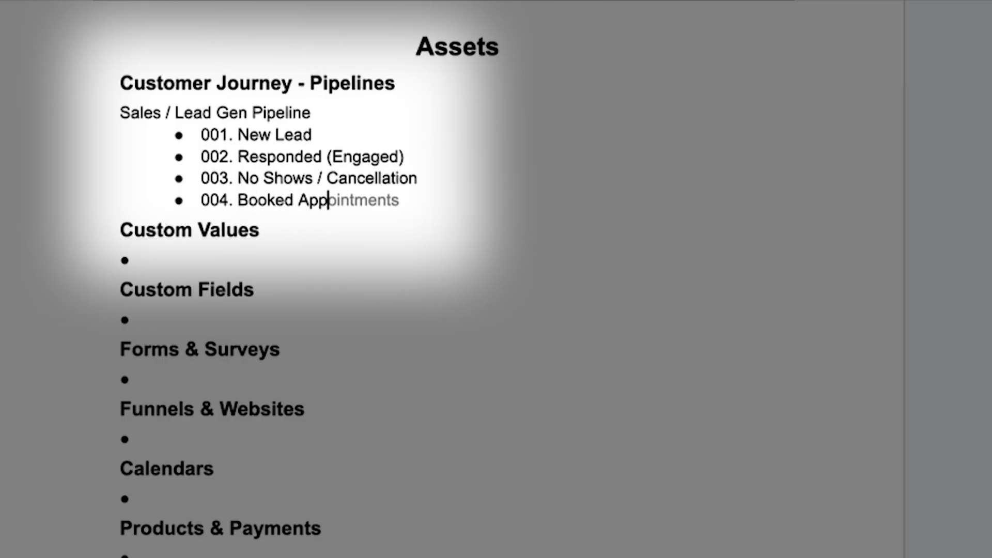
{"action": "type", "text": "ointment"}
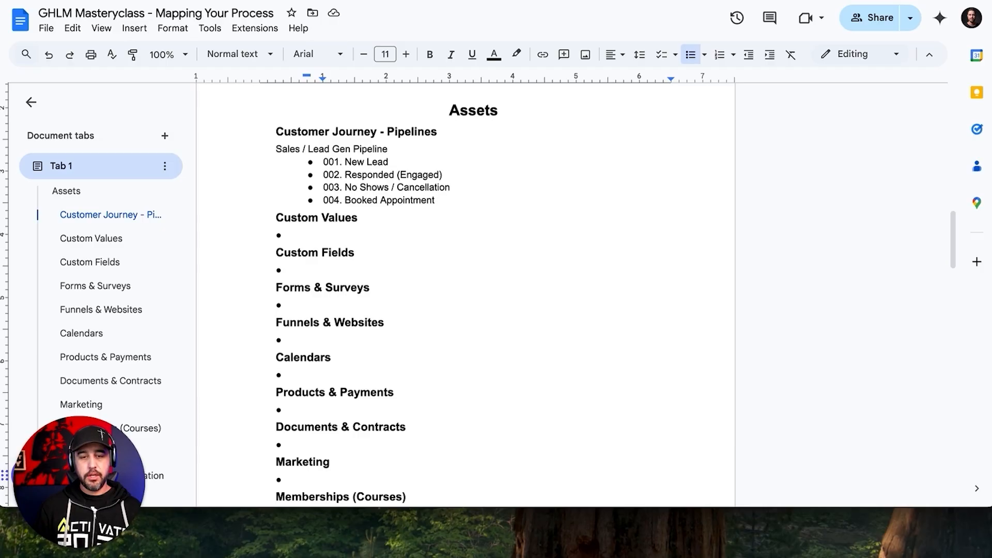
{"action": "key", "text": "Return"}
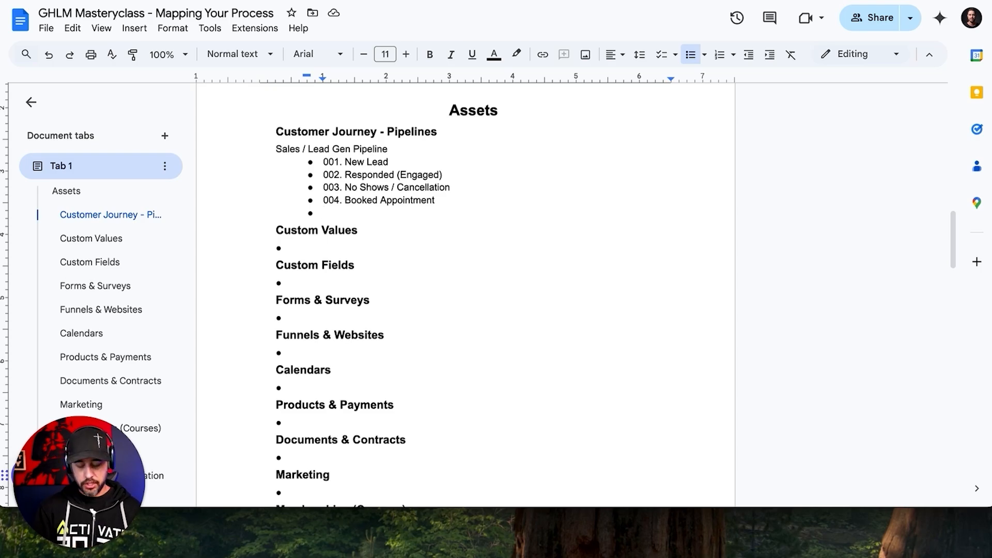
{"action": "type", "text": "005. "}
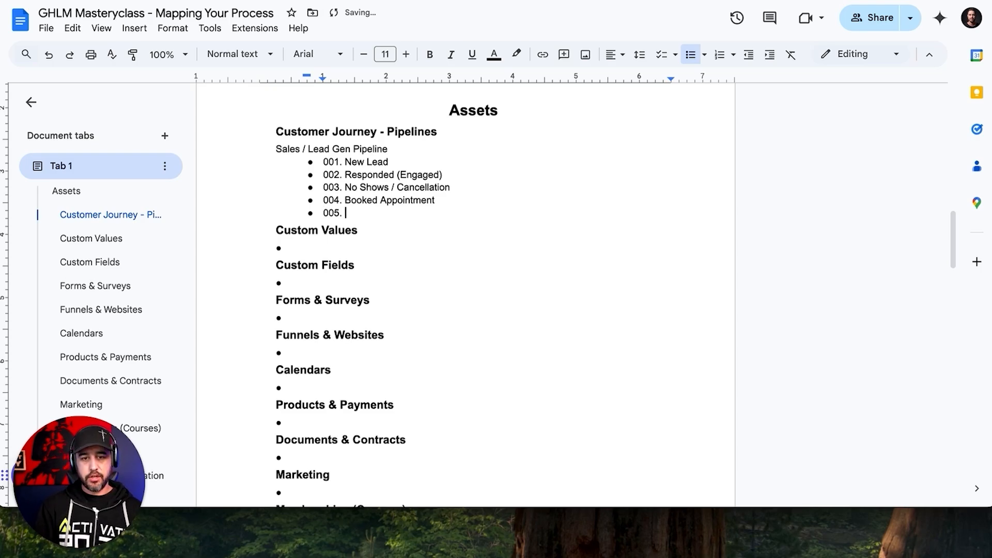
{"action": "type", "text": "N"}
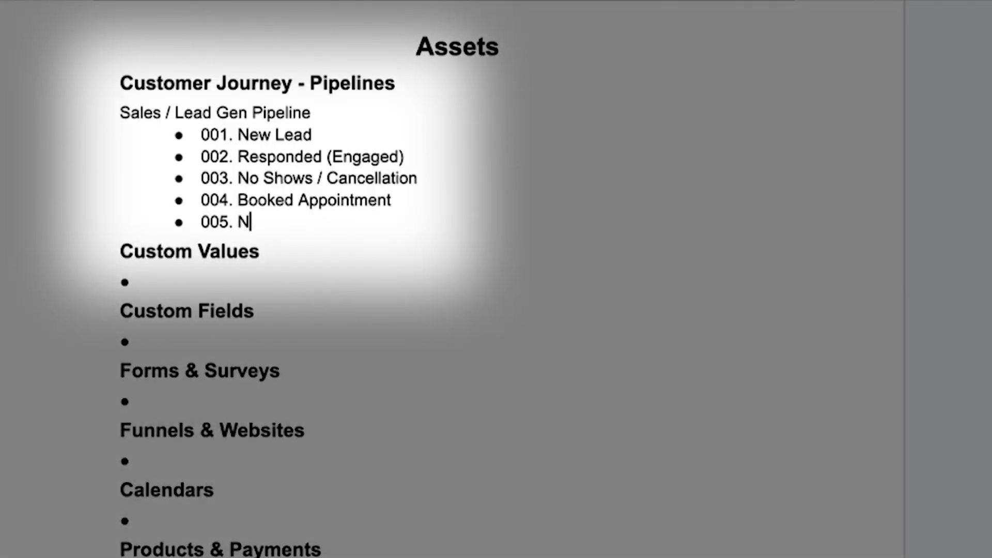
{"action": "type", "text": "urture"}
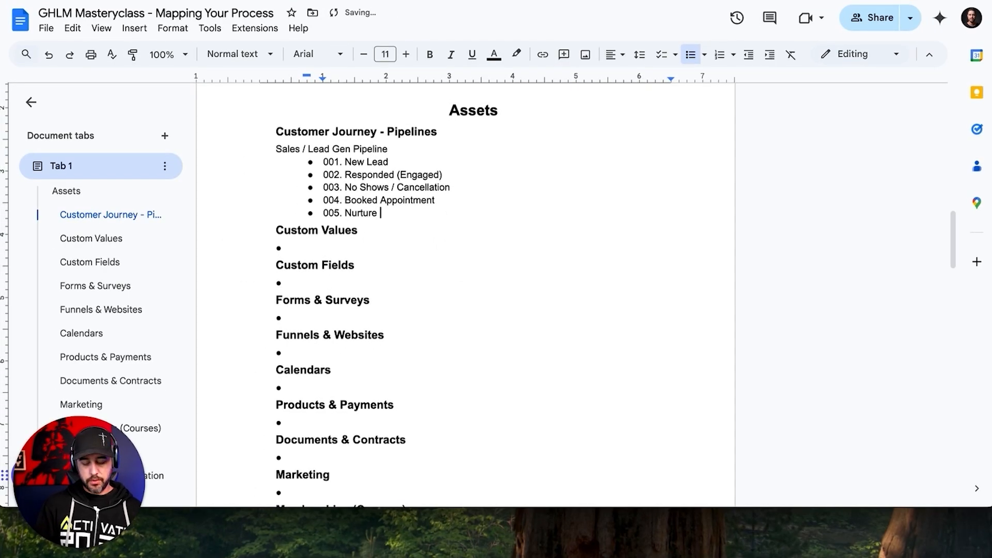
{"action": "type", "text": " (LT Nurture"}
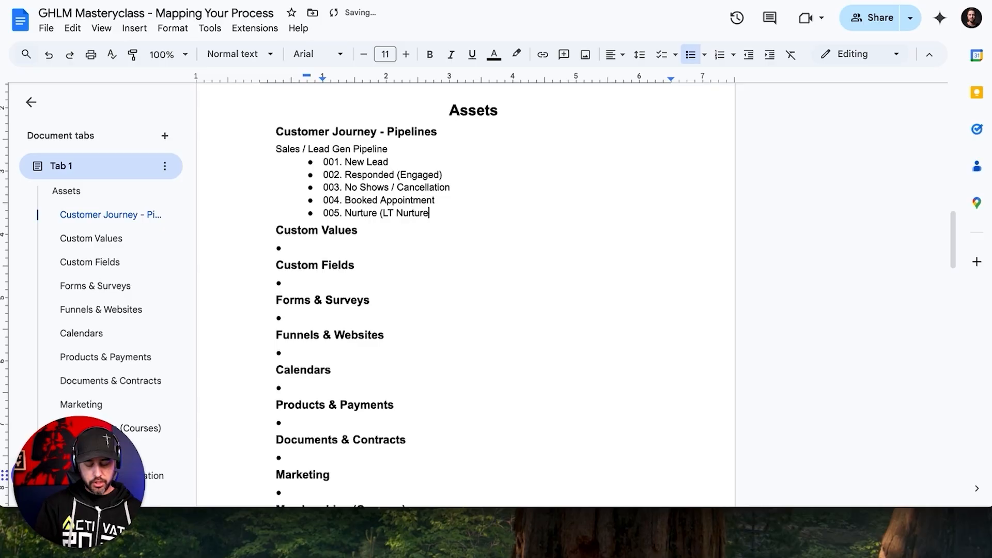
{"action": "type", "text": ")"}
Add the stages "006. Warm Nurture" and "007. HOT LEAD" below the LT Nurture bullet
{"action": "key", "text": "Return"}
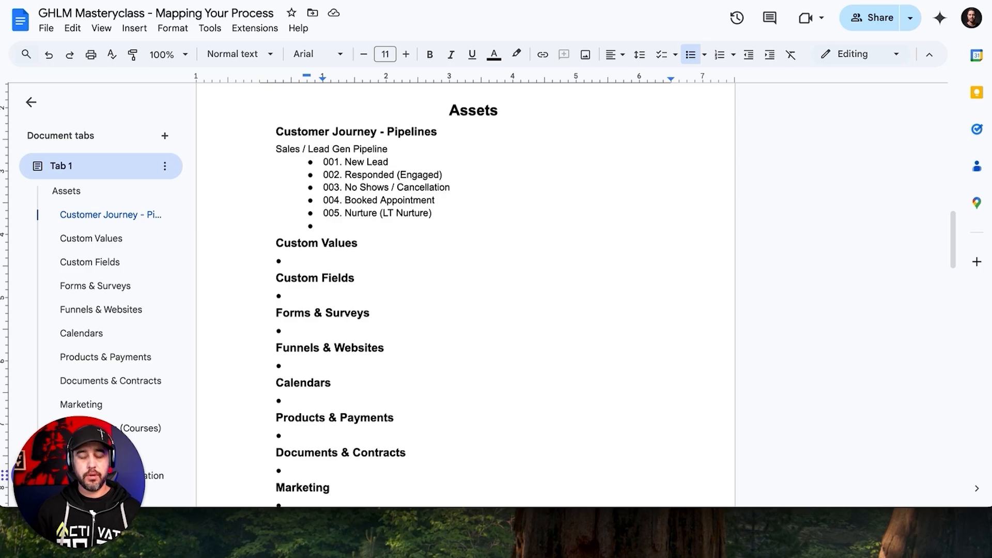
{"action": "type", "text": "00"}
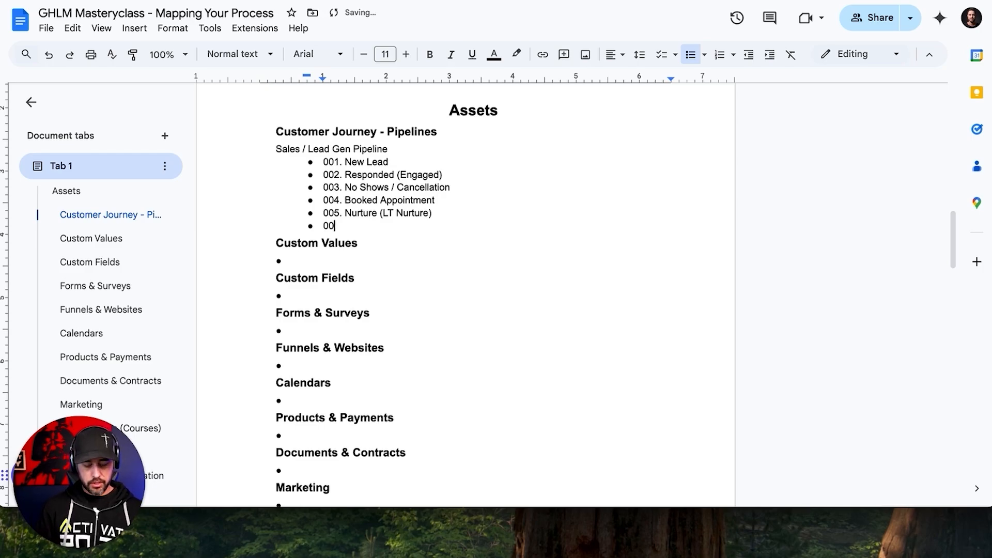
{"action": "type", "text": "6. Warm"}
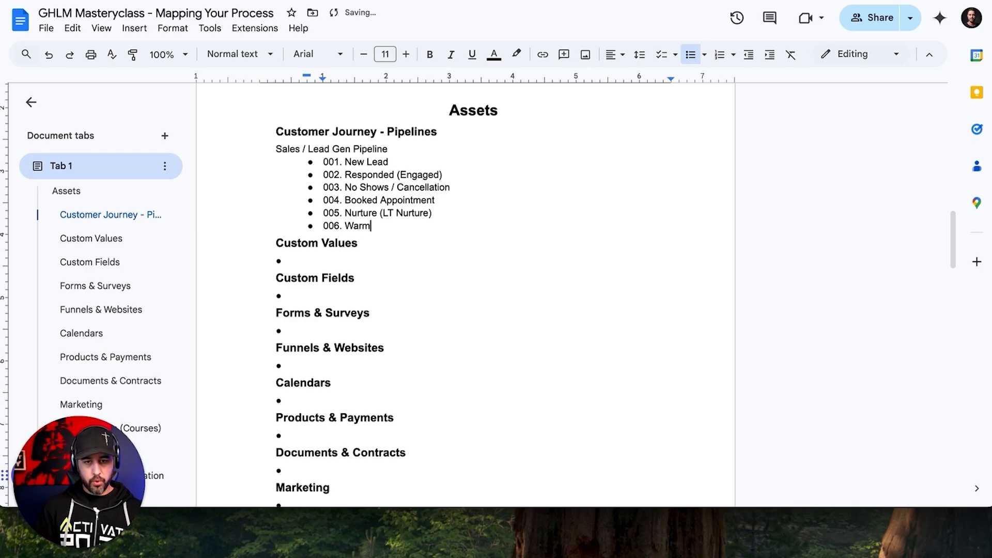
{"action": "type", "text": " Nurture"}
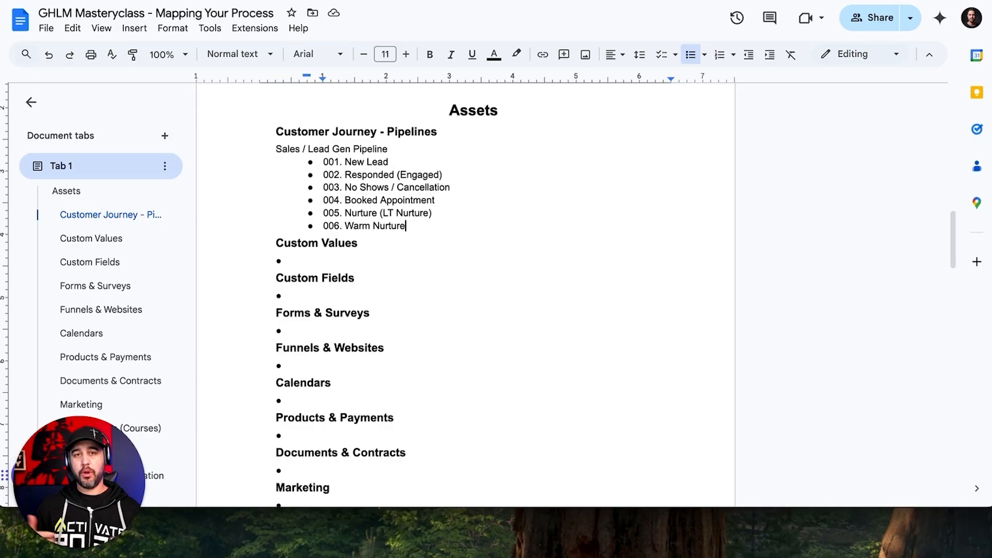
{"action": "key", "text": "Return"}
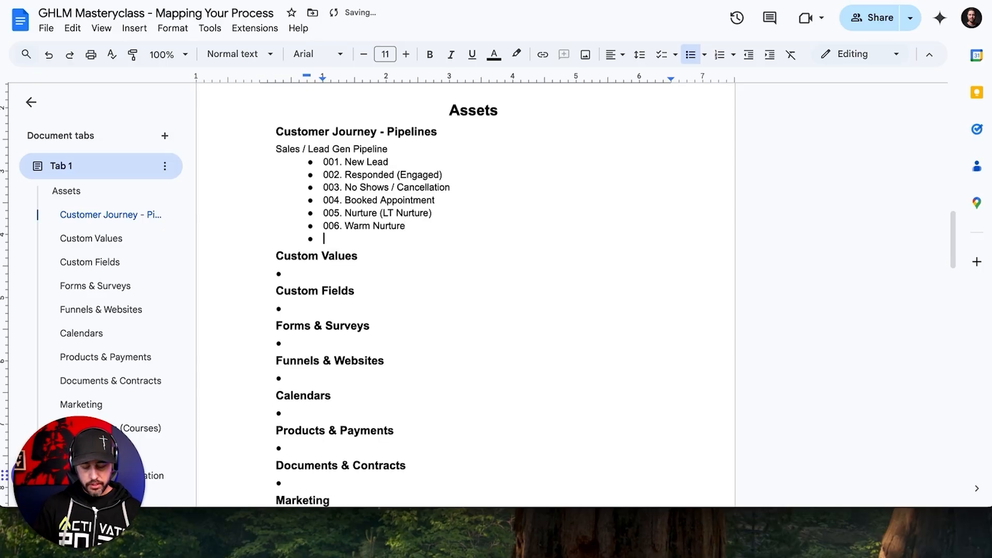
{"action": "type", "text": "007. HOT LEAD"}
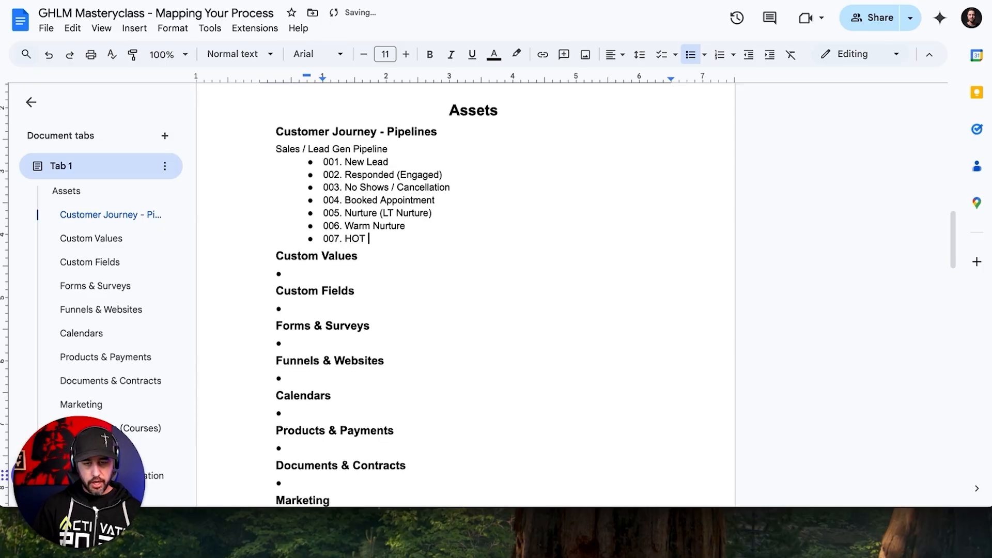
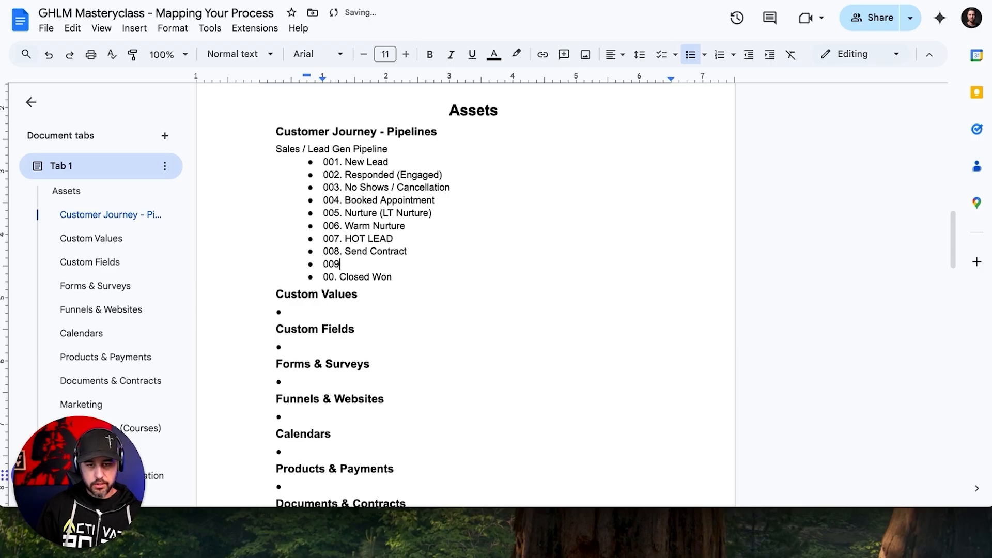
Complete the 009 bullet as "009. Contract Viewed" and add the stage "010. Contract Signed" below it
{"action": "type", "text": ". "}
{"action": "type", "text": "Contract "}
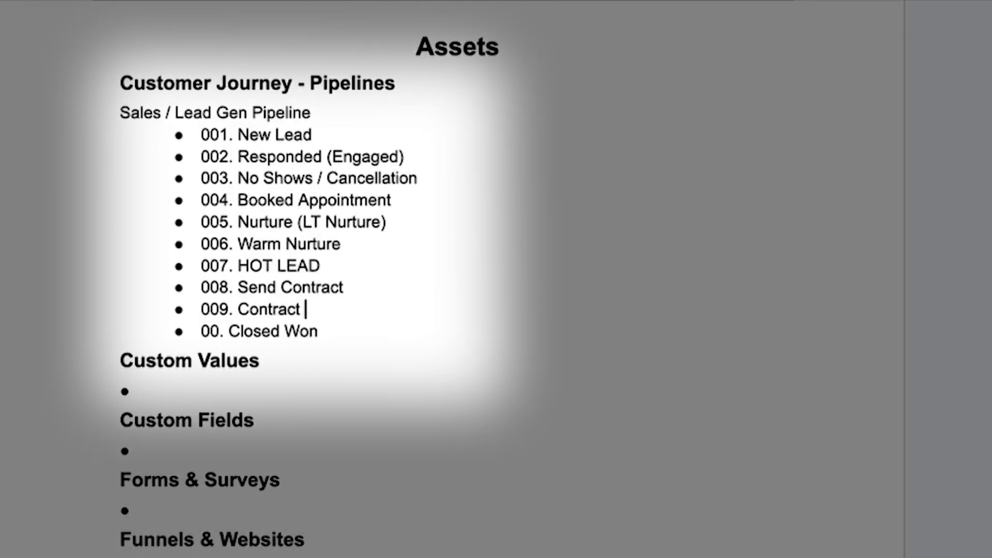
{"action": "type", "text": "Viewed"}
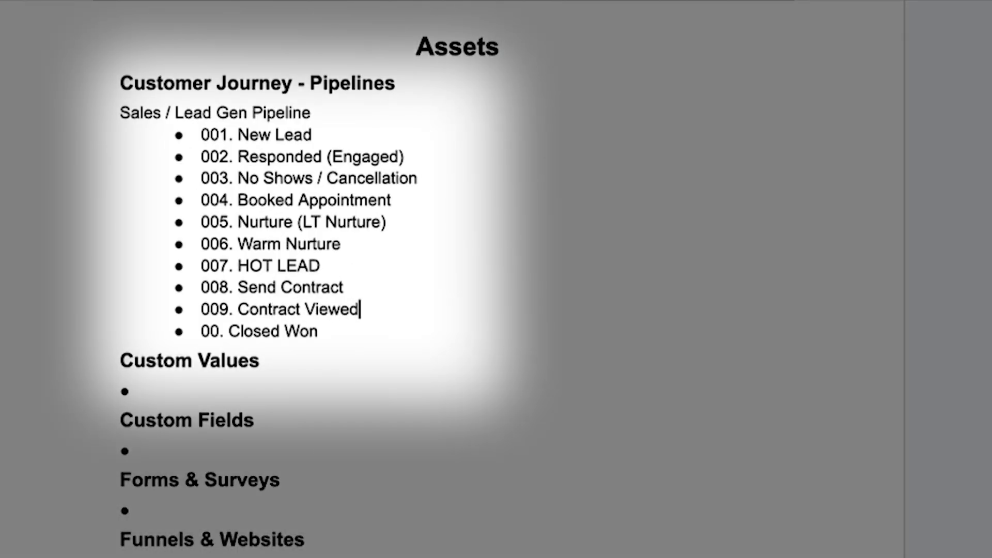
{"action": "key", "text": "Return"}
{"action": "type", "text": "010. "}
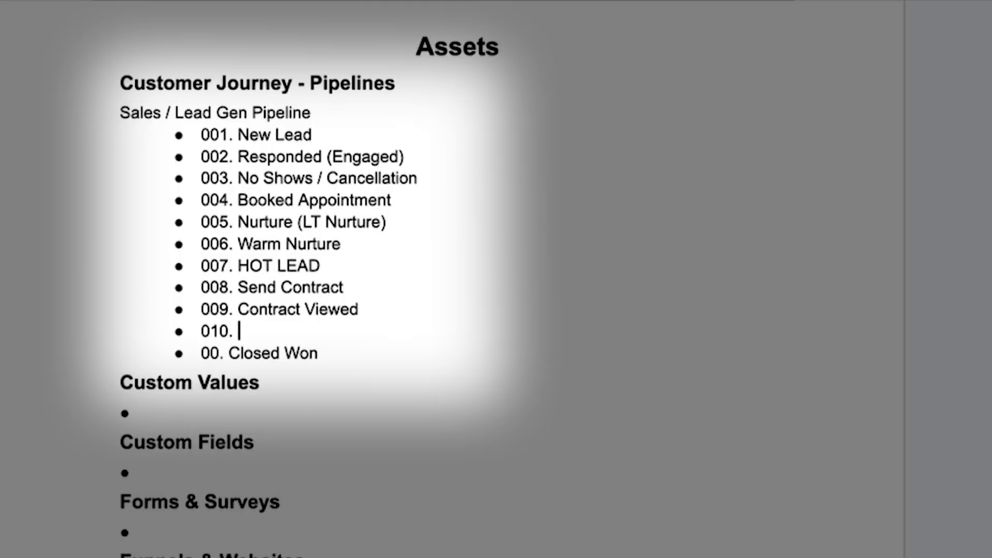
{"action": "type", "text": "Contract Signe"}
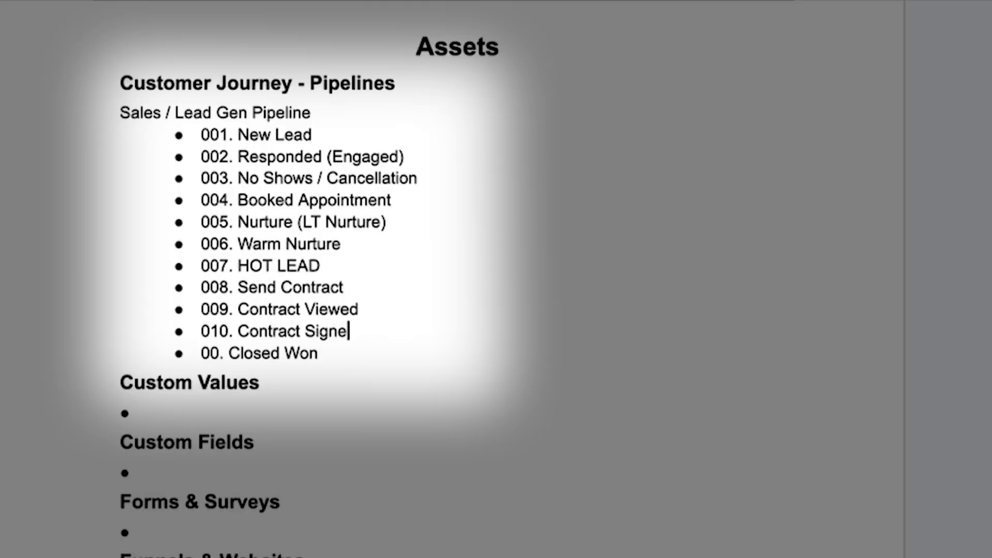
{"action": "type", "text": "d"}
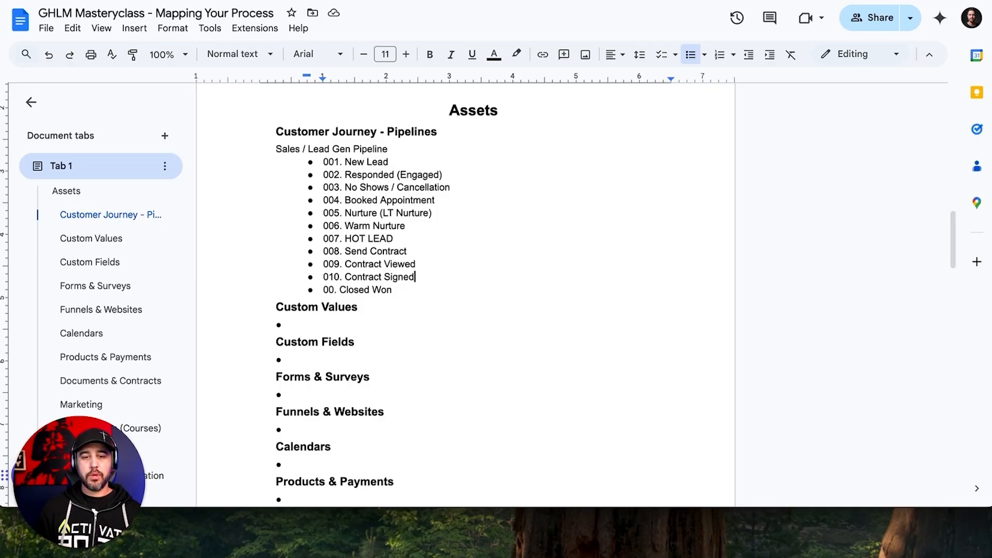
Add the stages "011. Send Invoice" and "012. Invoice Paid" as bullets below Contract Signed
{"action": "key", "text": "Return"}
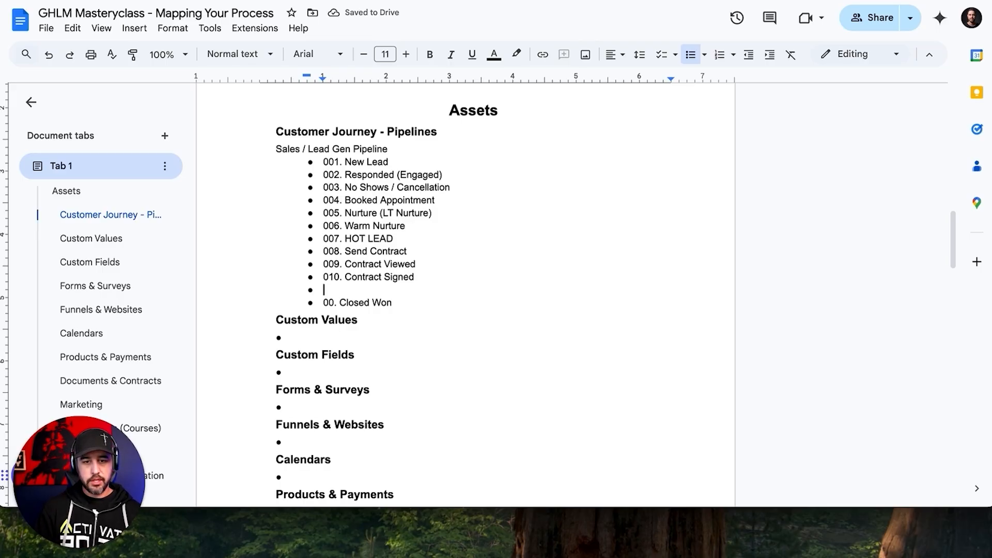
{"action": "type", "text": "0"}
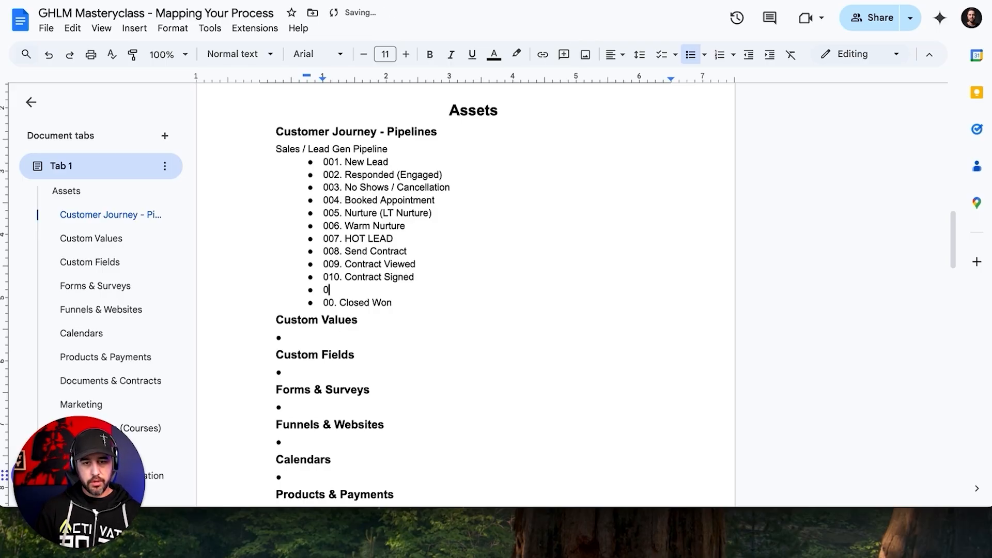
{"action": "type", "text": "11. Send Invoice"}
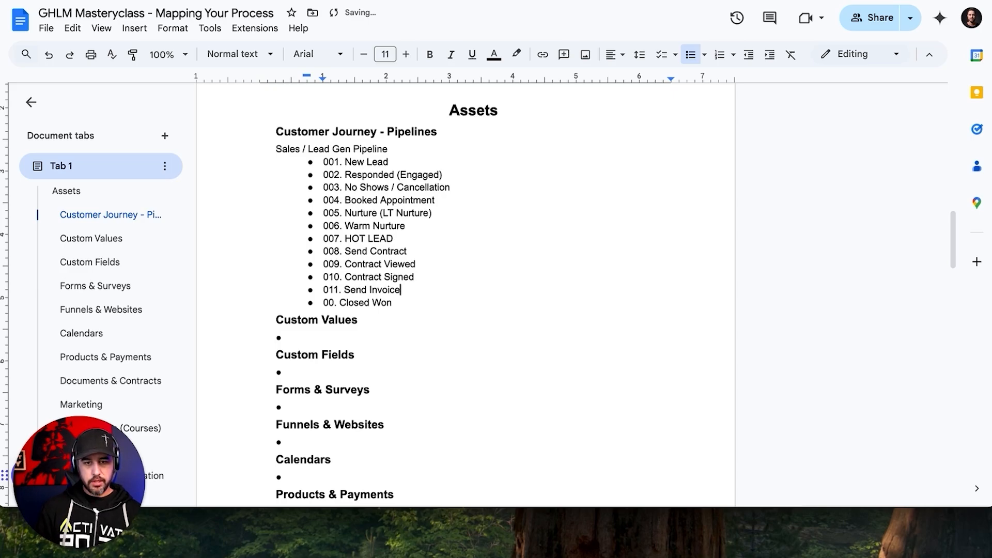
{"action": "key", "text": "Return"}
{"action": "type", "text": "012"}
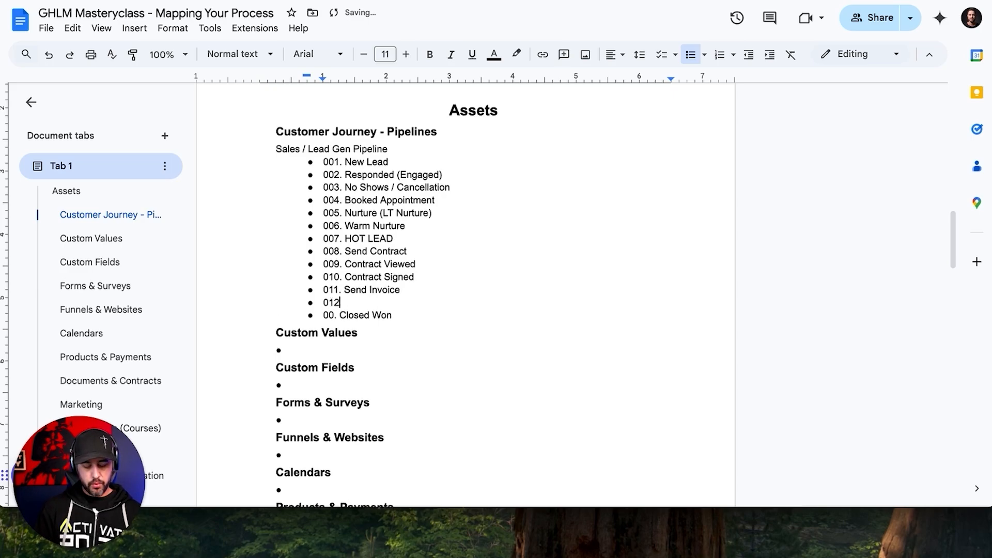
{"action": "type", "text": ". Invoice Paid"}
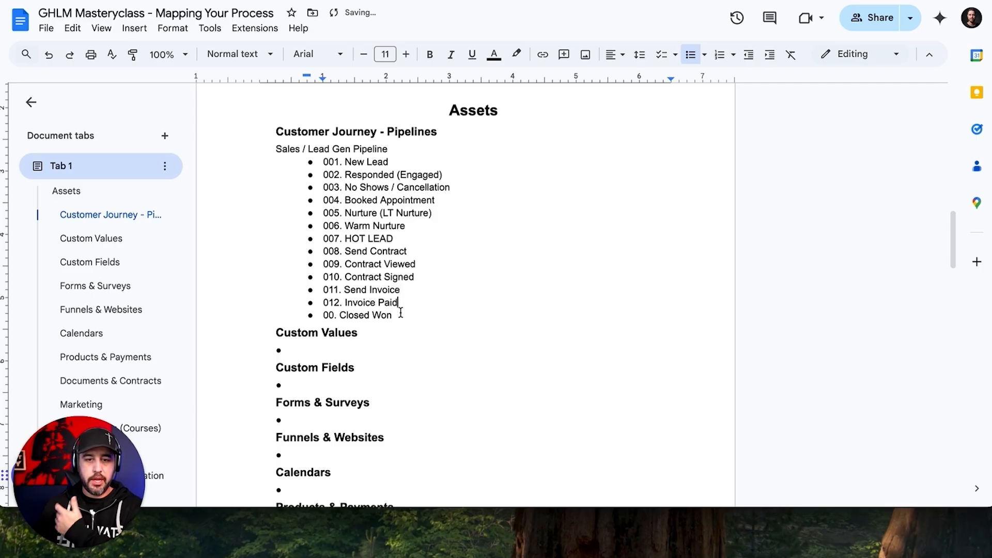
Remove the separate "00. Closed Won" bullet and append its text to the last stage, making it "012. Invoice Paid / Closed Won"
{"action": "left_click_drag", "start_coordinate": [400, 320], "coordinate": [340, 317]}
{"action": "key", "text": "ctrl+c"}
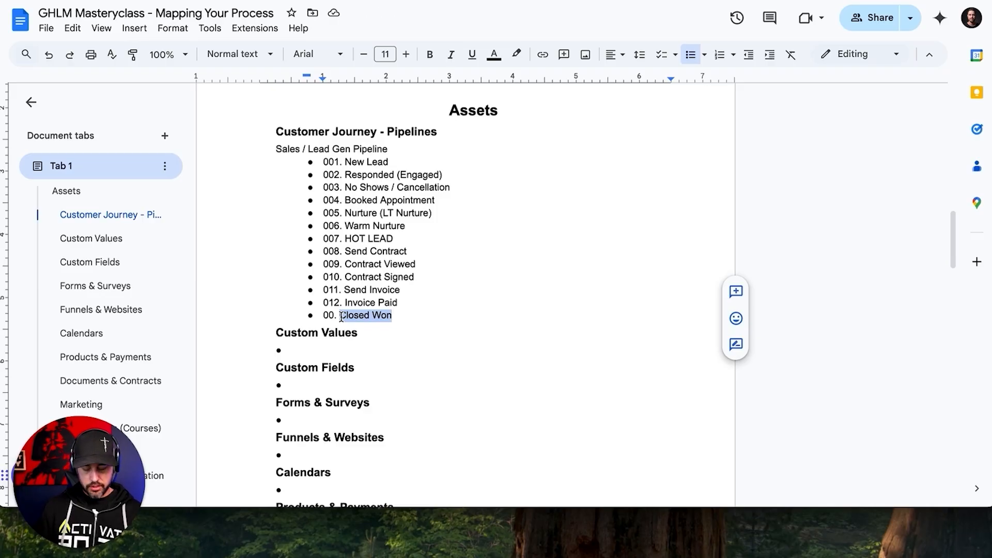
{"action": "key", "text": "BackSpace"}
{"action": "key", "text": "BackSpace"}
{"action": "key", "text": "BackSpace"}
{"action": "key", "text": "BackSpace"}
{"action": "key", "text": "BackSpace"}
{"action": "key", "text": "BackSpace"}
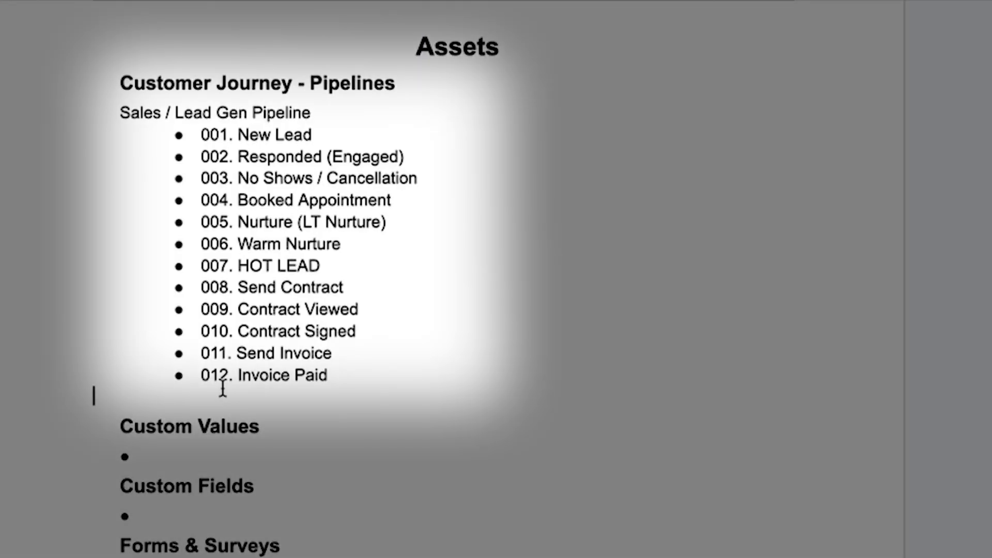
{"action": "left_click", "coordinate": [336, 380]}
{"action": "type", "text": "/"}
{"action": "key", "text": "ctrl+v"}
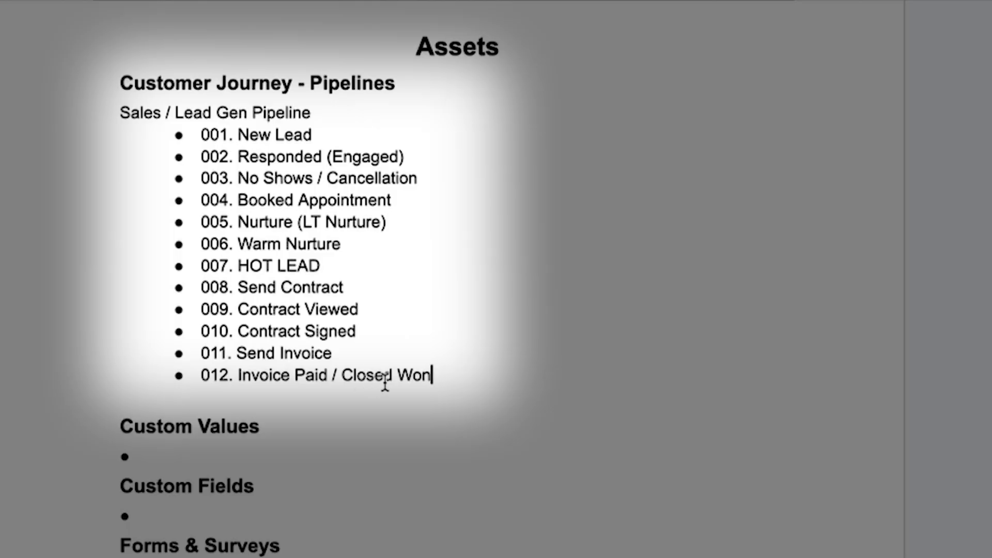
{"action": "left_click_drag", "start_coordinate": [463, 377], "coordinate": [199, 133]}
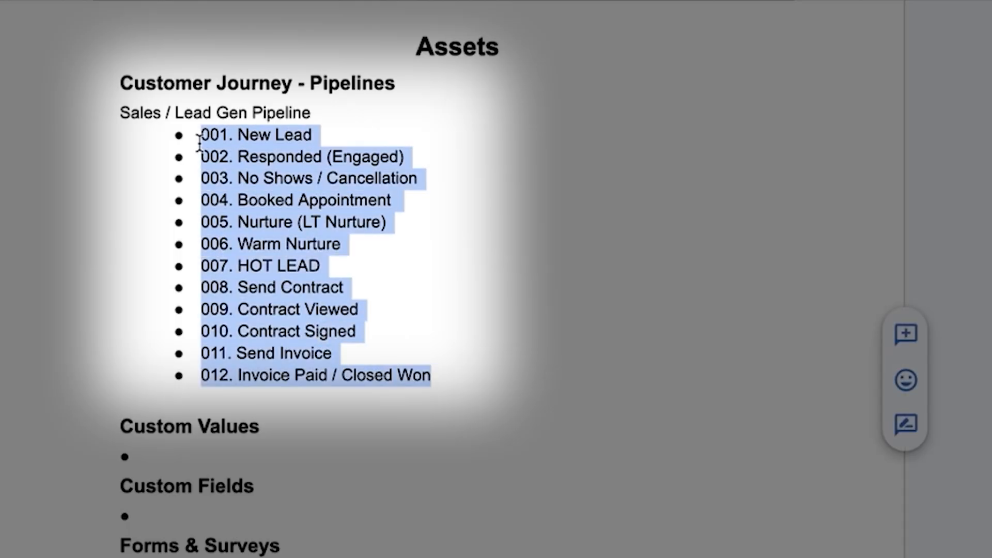
{"action": "left_click", "coordinate": [365, 223]}
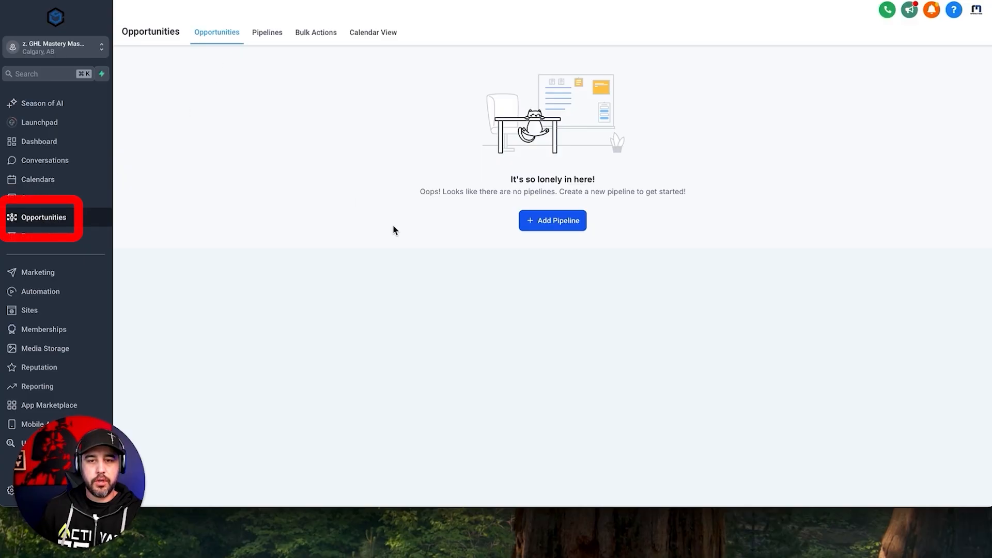
In HighLevel's Opportunities area, create a new pipeline and name it "Sales / Lead Gen Pipeline", as titled in the document
{"action": "left_click", "coordinate": [552, 229]}
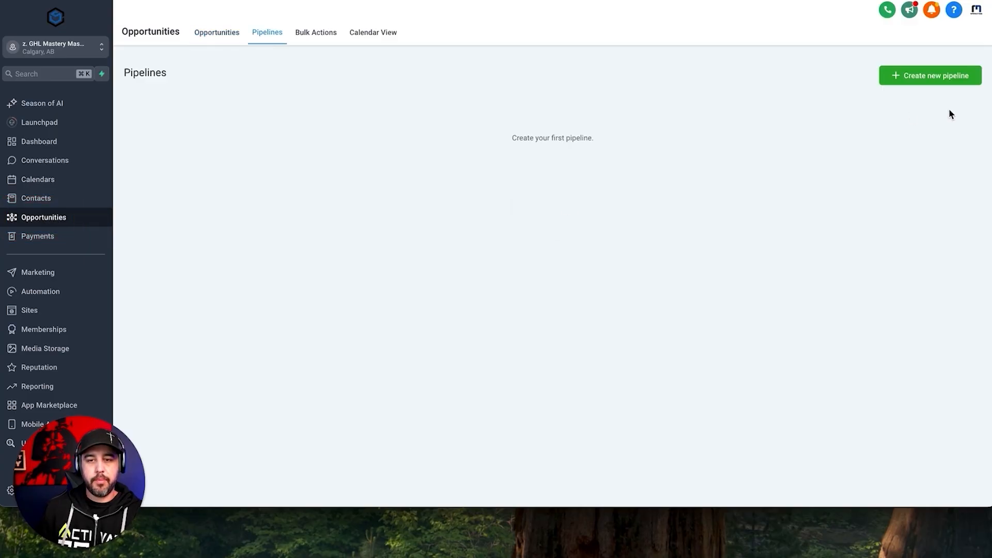
{"action": "left_click", "coordinate": [922, 76]}
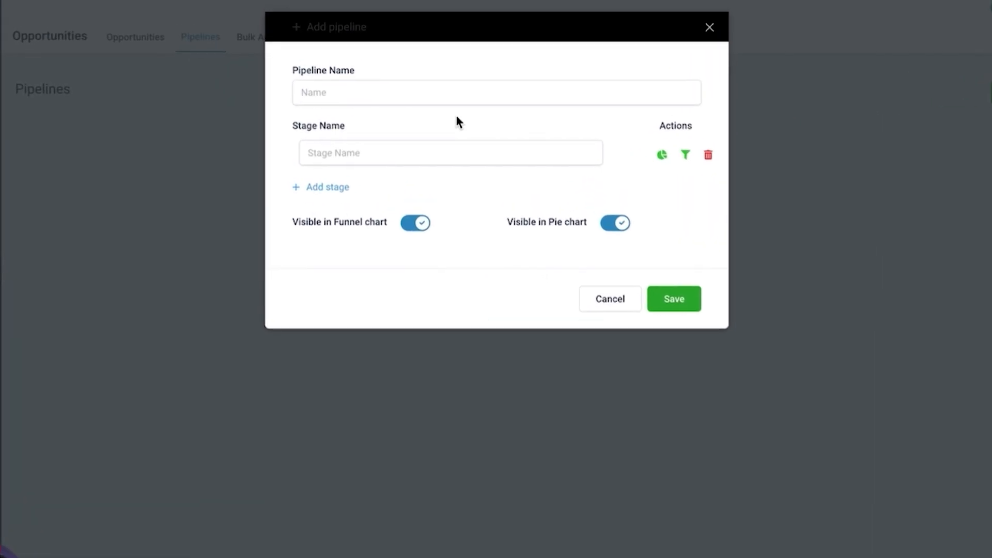
{"action": "left_click", "coordinate": [423, 104]}
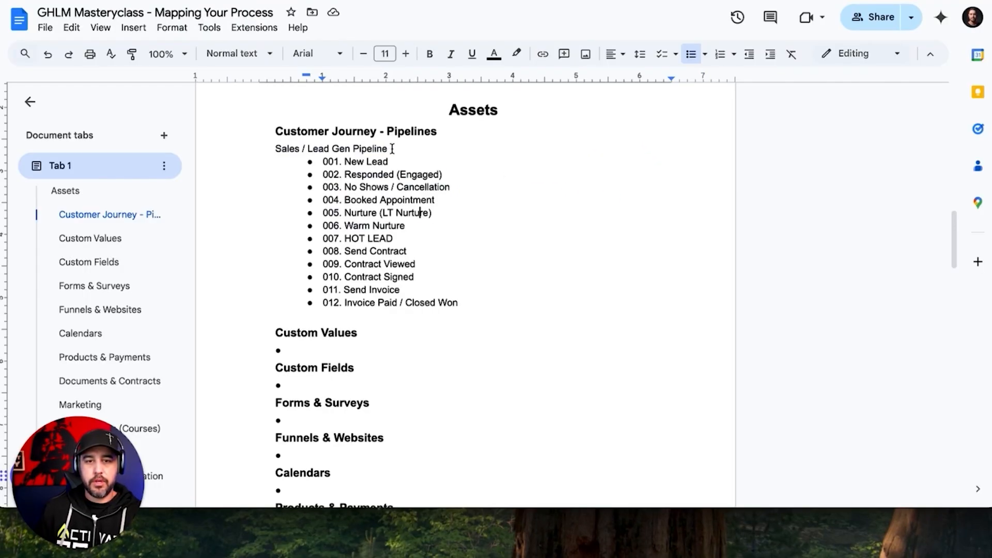
{"action": "left_click_drag", "start_coordinate": [388, 149], "coordinate": [272, 149]}
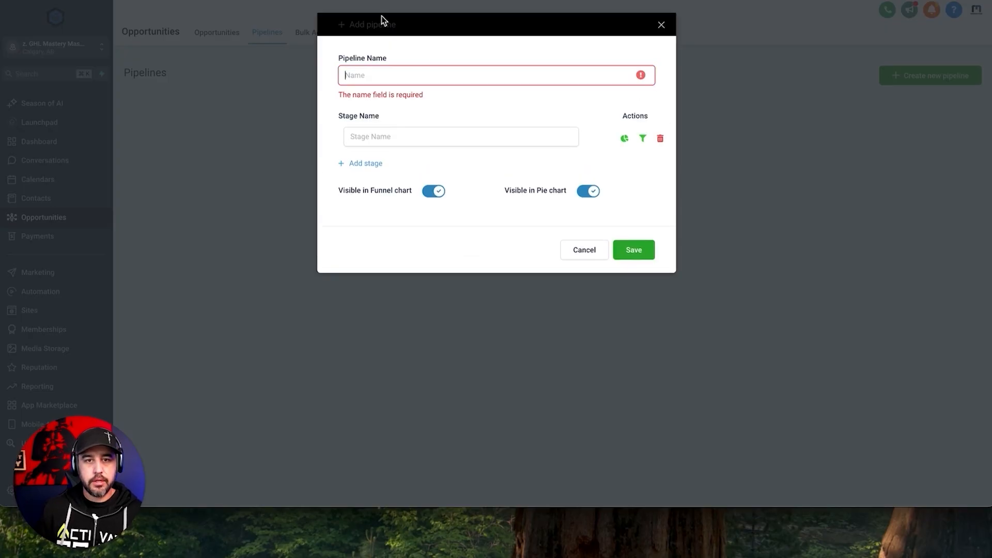
{"action": "type", "text": "Sales / Lead Gen Pipeline"}
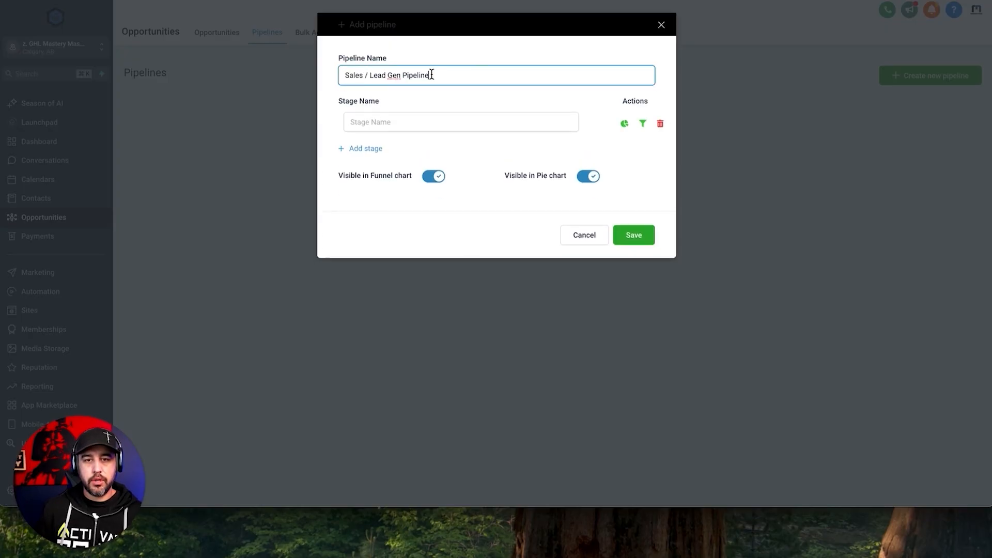
Name the new pipeline's first stage "001. New Lead", taking the text from the document's stage list
{"action": "left_click", "coordinate": [438, 123]}
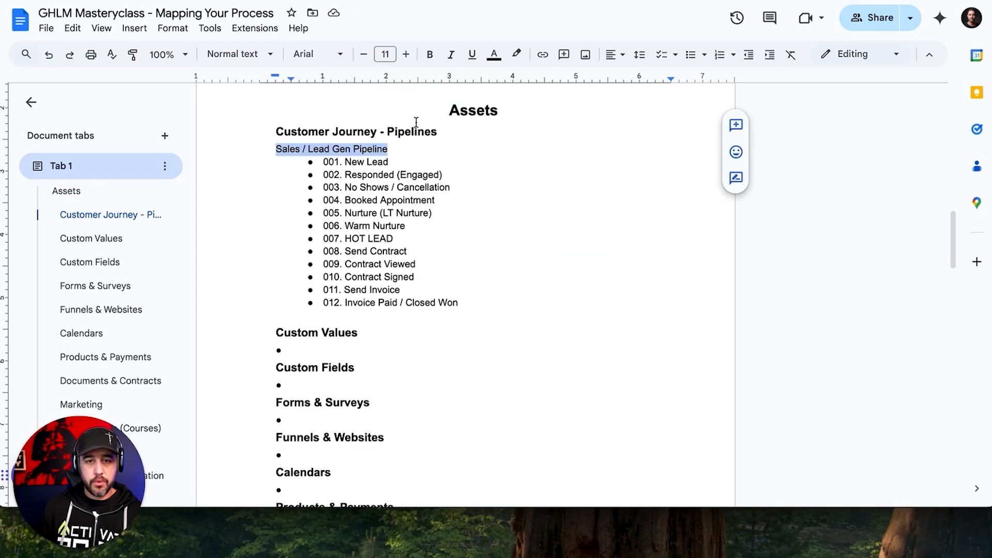
{"action": "left_click_drag", "start_coordinate": [390, 161], "coordinate": [327, 163]}
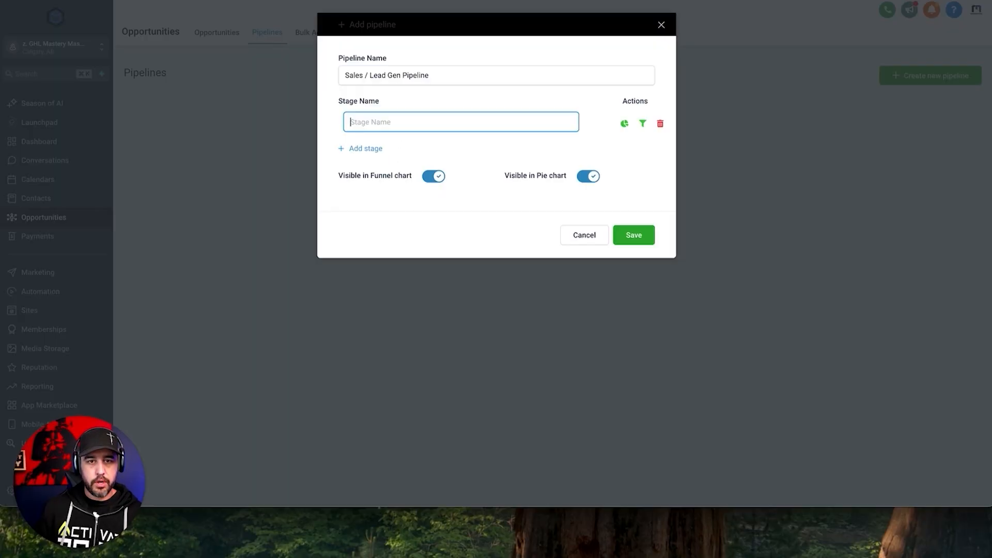
{"action": "type", "text": "001. New Lead"}
Add a second pipeline stage and fill it with "002. Responded (Engaged)" copied from the Assets document
{"action": "left_click", "coordinate": [373, 150]}
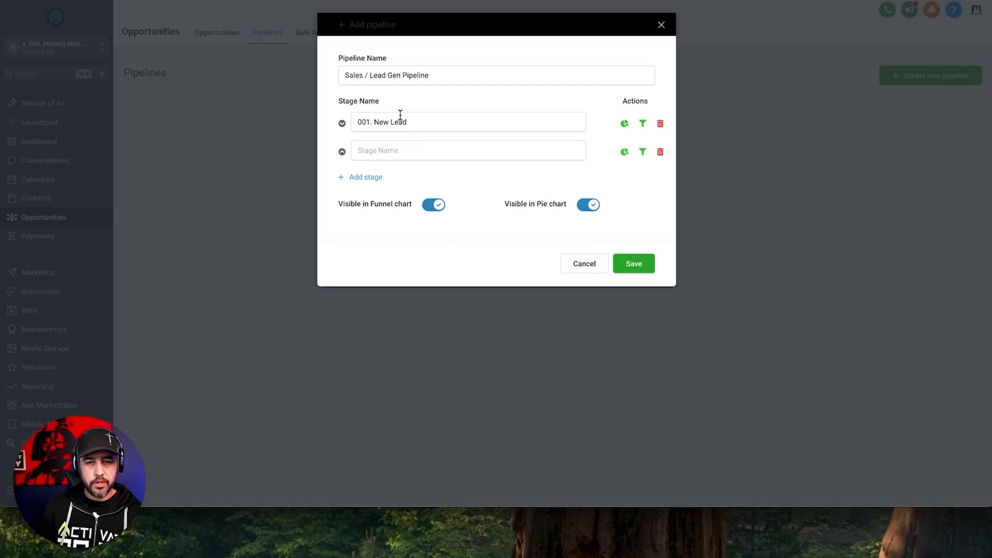
{"action": "left_click", "coordinate": [444, 1]}
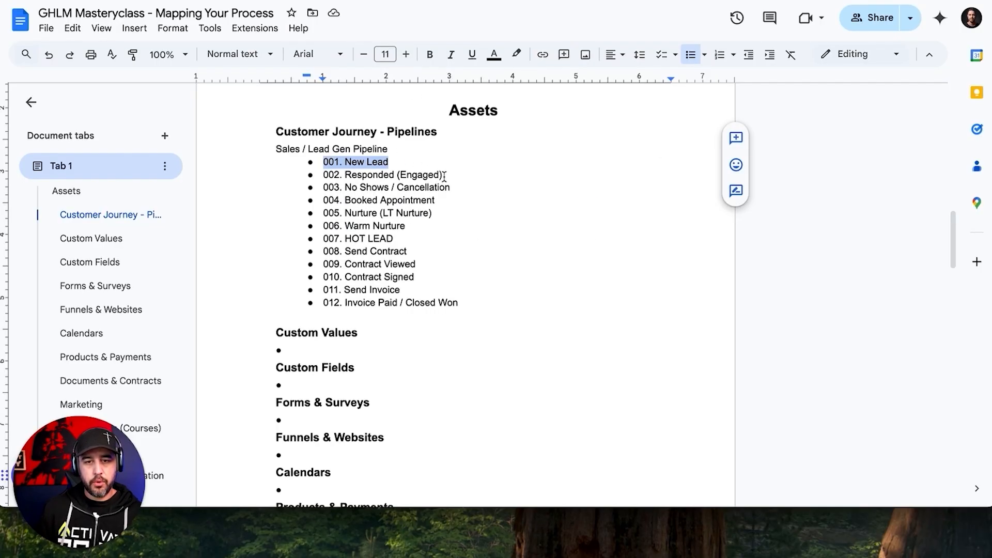
{"action": "left_click_drag", "start_coordinate": [445, 177], "coordinate": [321, 181]}
{"action": "key", "text": "ctrl+c"}
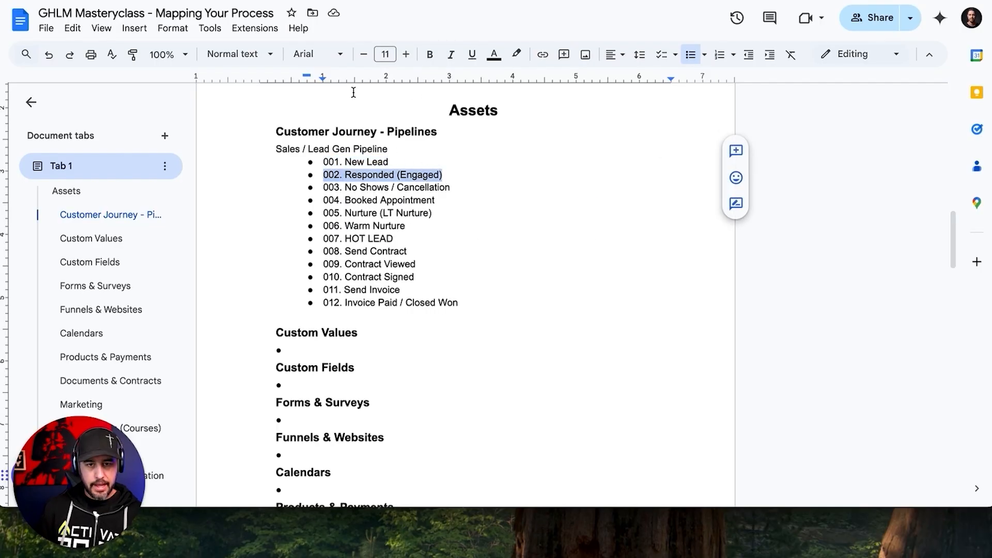
{"action": "left_click", "coordinate": [356, 2]}
{"action": "left_click", "coordinate": [395, 143]}
{"action": "key", "text": "ctrl+v"}
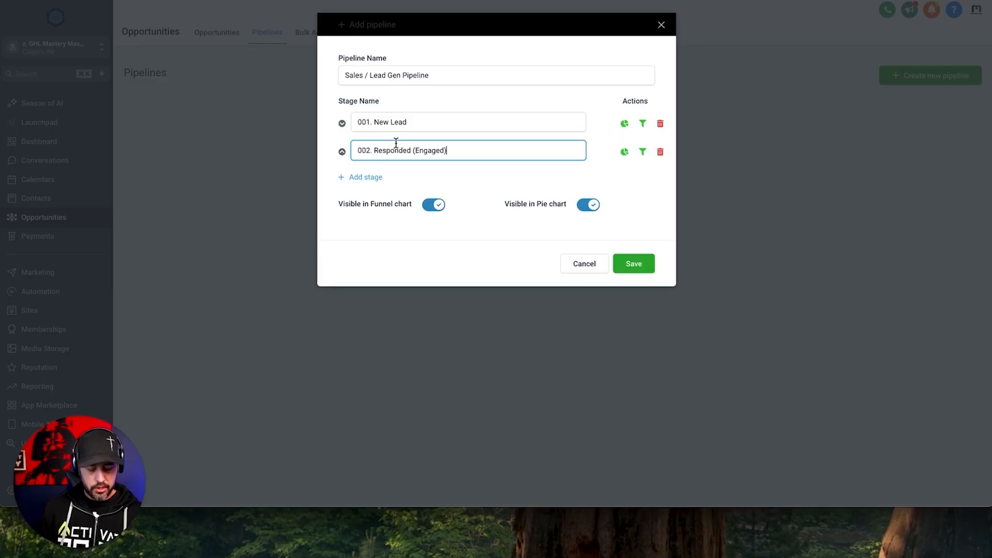
Add a third pipeline stage and fill it with "003. No Shows / Cancellation" copied from the Assets document
{"action": "left_click", "coordinate": [378, 177]}
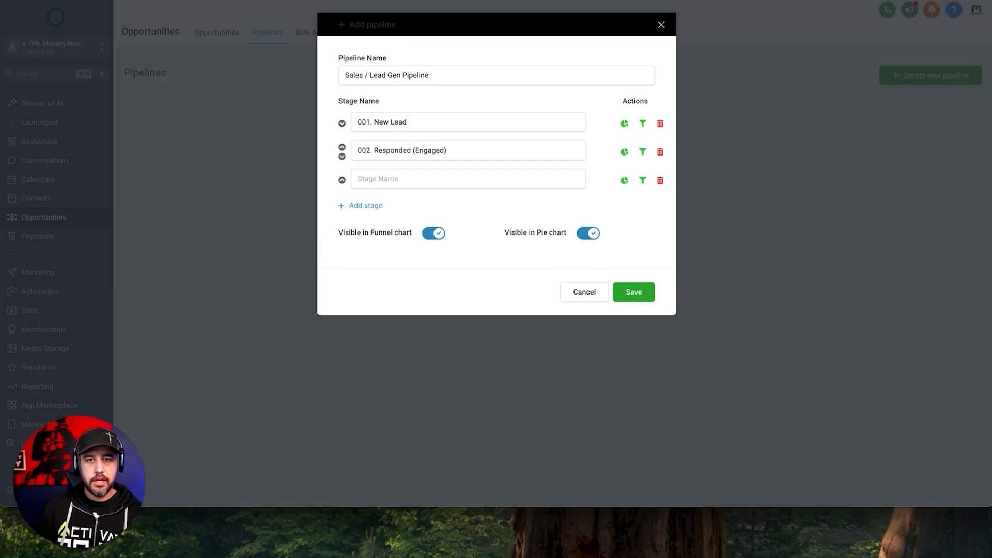
{"action": "left_click", "coordinate": [418, 2]}
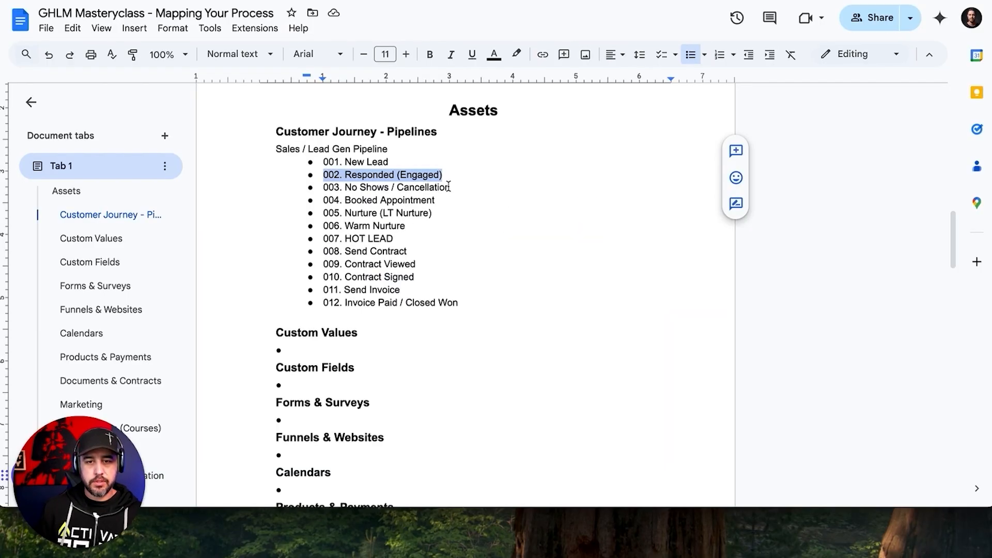
{"action": "left_click_drag", "start_coordinate": [450, 186], "coordinate": [323, 183]}
{"action": "key", "text": "ctrl+c"}
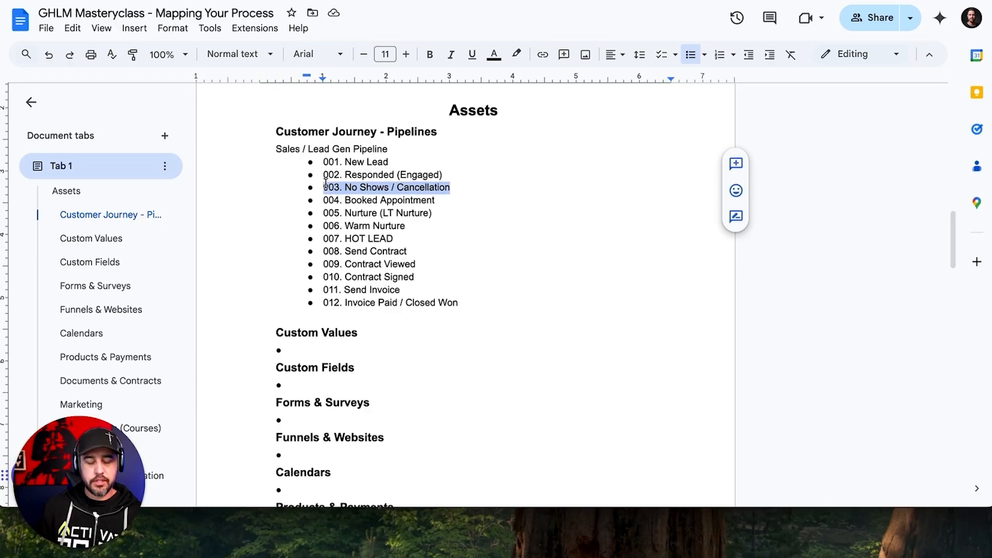
{"action": "left_click", "coordinate": [352, 2]}
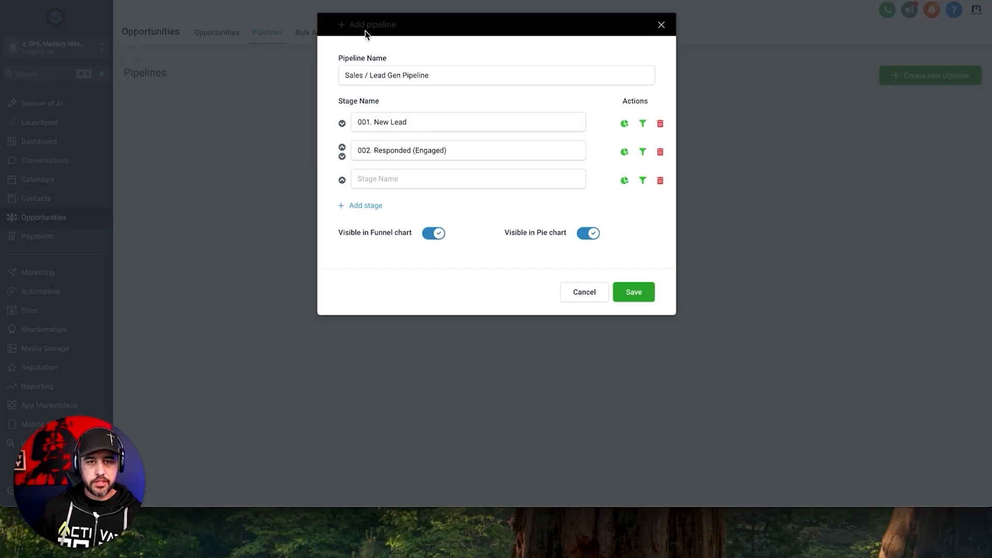
{"action": "left_click", "coordinate": [409, 183]}
{"action": "key", "text": "ctrl+v"}
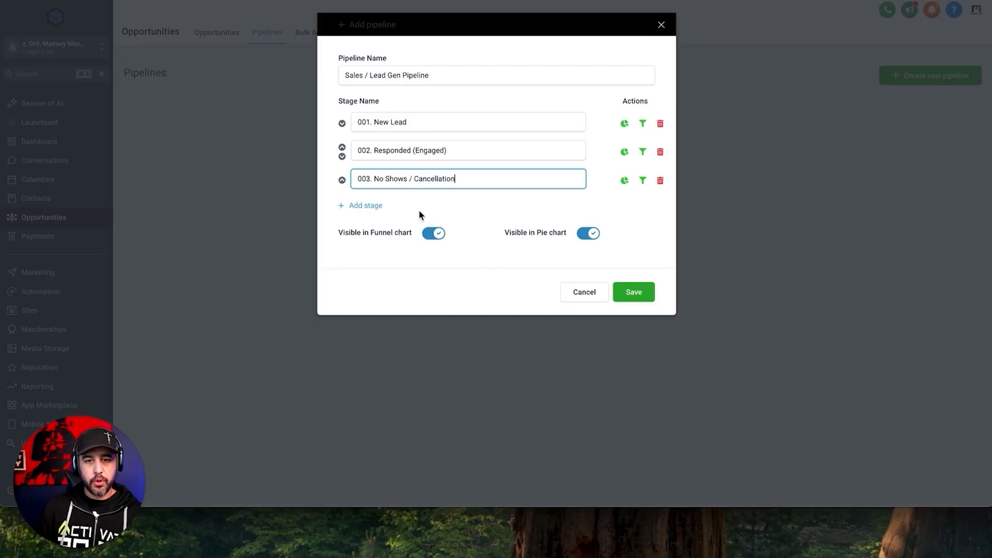
Move the "003. No Shows / Cancellation" stage up one position and back down, twice, to try out the reordering
{"action": "left_click", "coordinate": [342, 180]}
{"action": "left_click", "coordinate": [342, 156]}
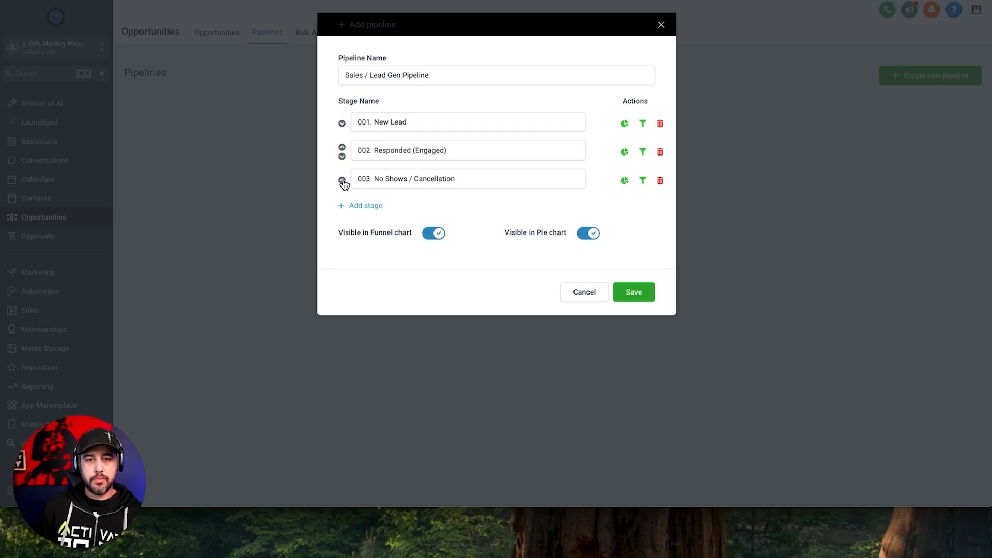
{"action": "left_click", "coordinate": [342, 181]}
{"action": "left_click", "coordinate": [342, 157]}
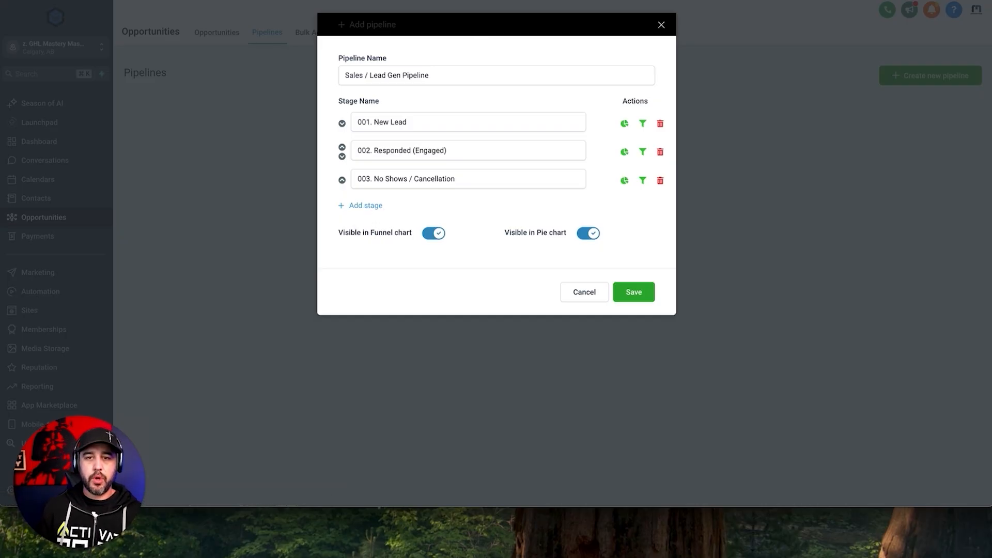
Add a fourth pipeline stage and fill it with "004. Booked Appointment" copied from the Assets document
{"action": "key", "text": "ctrl+Tab"}
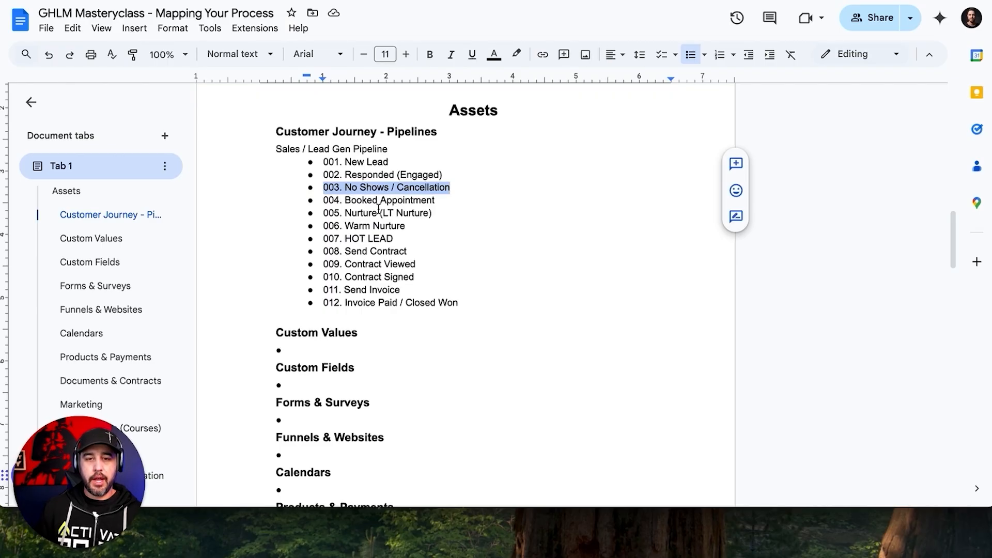
{"action": "left_click_drag", "start_coordinate": [324, 200], "coordinate": [456, 202]}
{"action": "key", "text": "ctrl+c"}
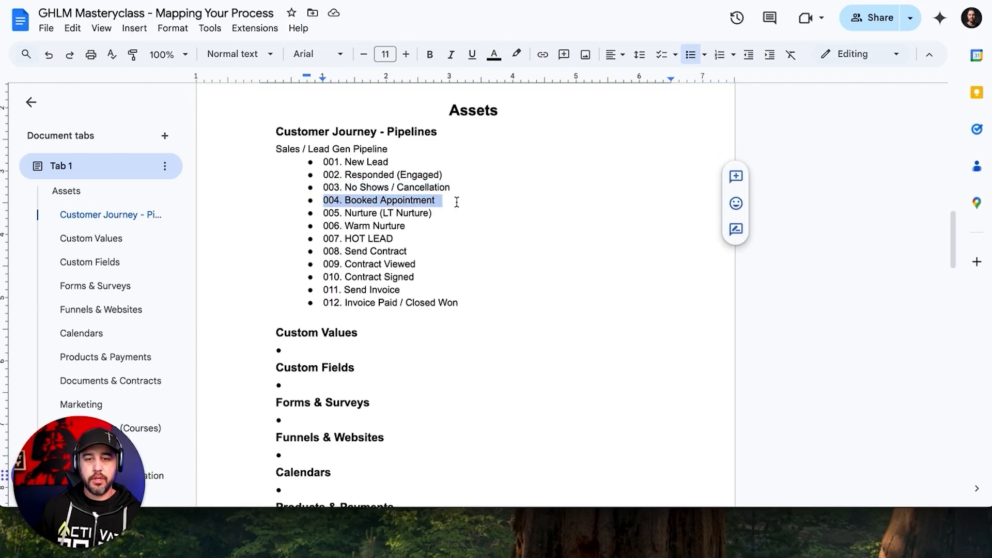
{"action": "key", "text": "ctrl+Tab"}
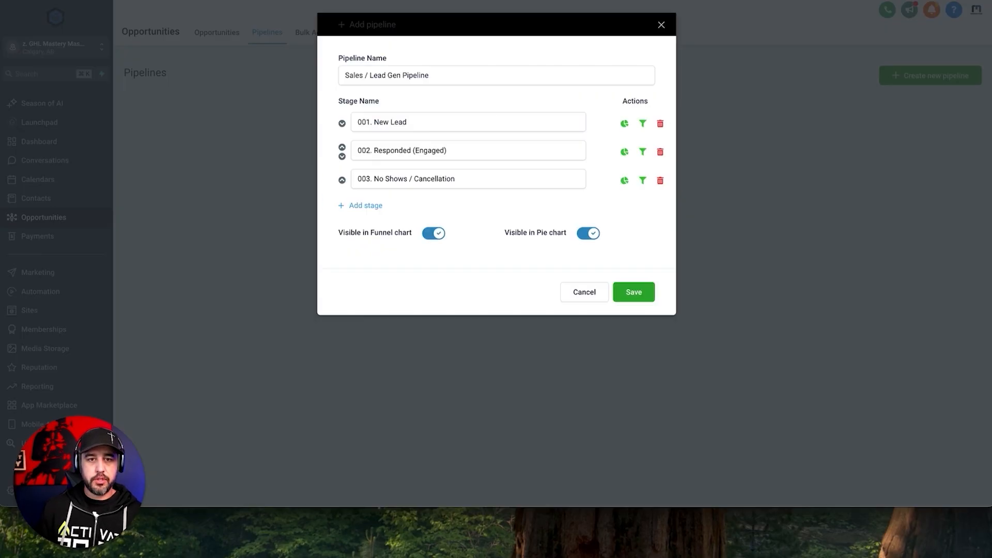
{"action": "left_click", "coordinate": [374, 205]}
{"action": "left_click", "coordinate": [371, 206]}
{"action": "key", "text": "ctrl+v"}
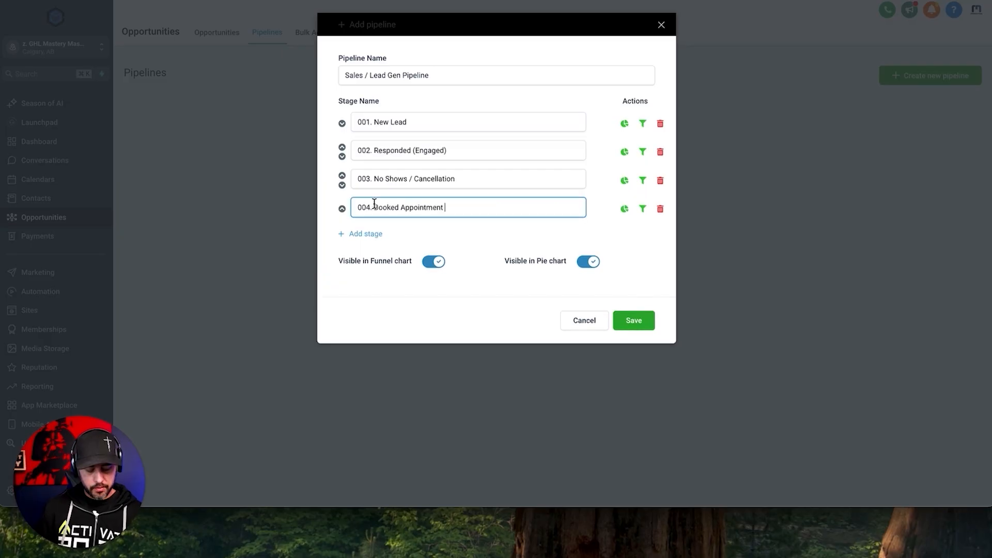
Add a fifth pipeline stage and fill it with "005. Nurture (LT Nurture)" copied from the Assets document
{"action": "left_click", "coordinate": [377, 234]}
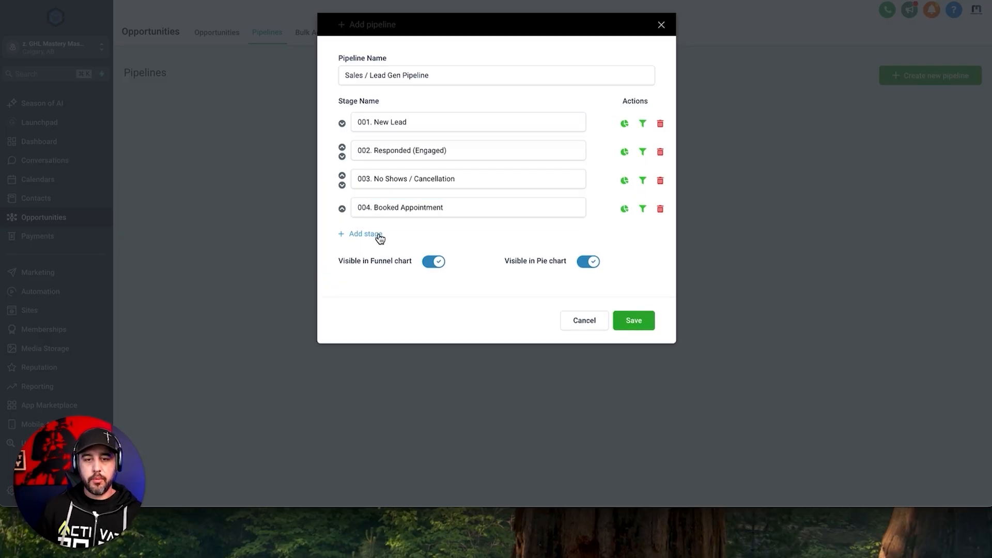
{"action": "key", "text": "ctrl+Tab"}
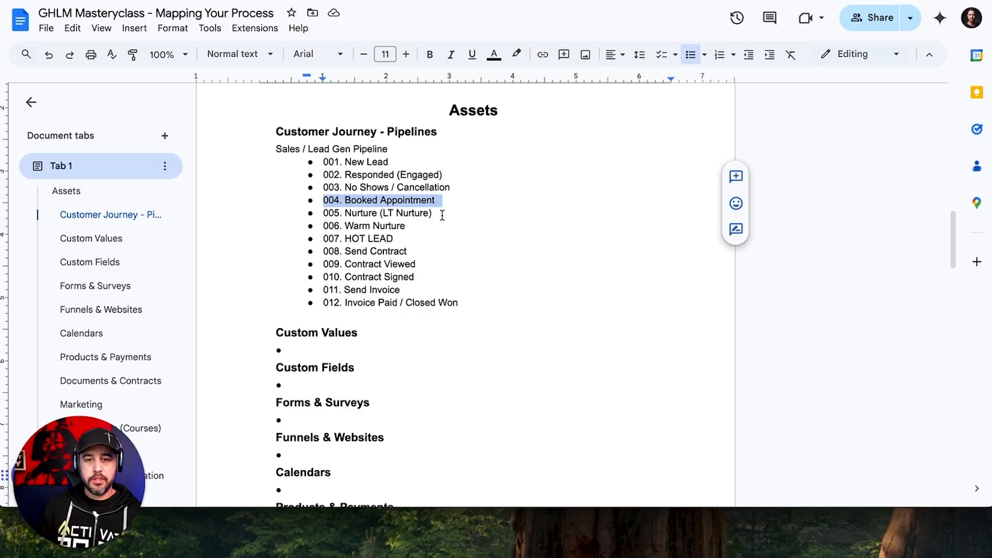
{"action": "left_click_drag", "start_coordinate": [442, 214], "coordinate": [323, 214]}
{"action": "key", "text": "ctrl+c"}
{"action": "key", "text": "ctrl+Tab"}
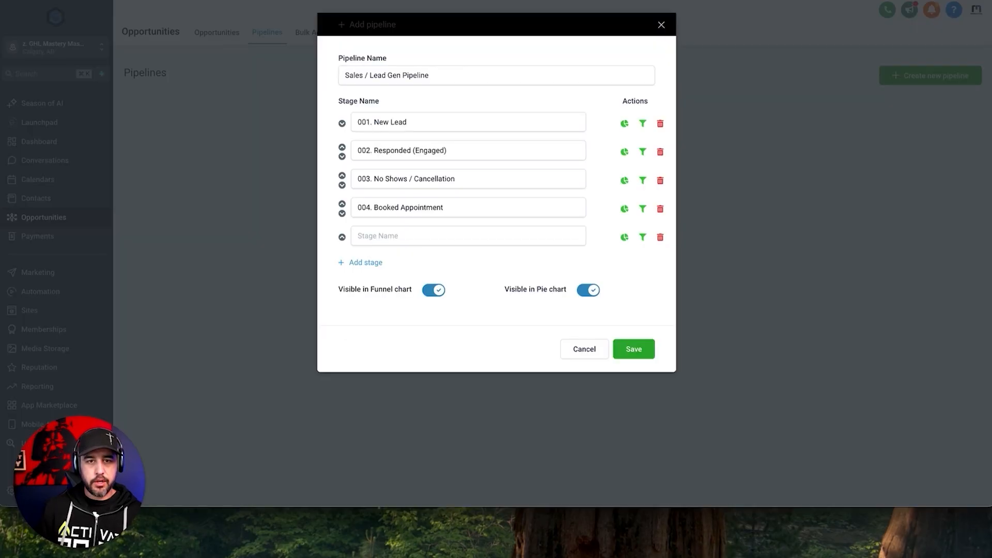
{"action": "left_click", "coordinate": [401, 232]}
{"action": "key", "text": "ctrl+v"}
Add the stages "006. Warm Nurture" and "007. HOT LEAD" to the pipeline, taking the names from the Assets document
{"action": "left_click", "coordinate": [378, 264]}
{"action": "key", "text": "ctrl+Tab"}
{"action": "key", "text": "ctrl+Tab"}
{"action": "type", "text": "006. Warm Nurture"}
{"action": "left_click_drag", "start_coordinate": [407, 226], "coordinate": [324, 239]}
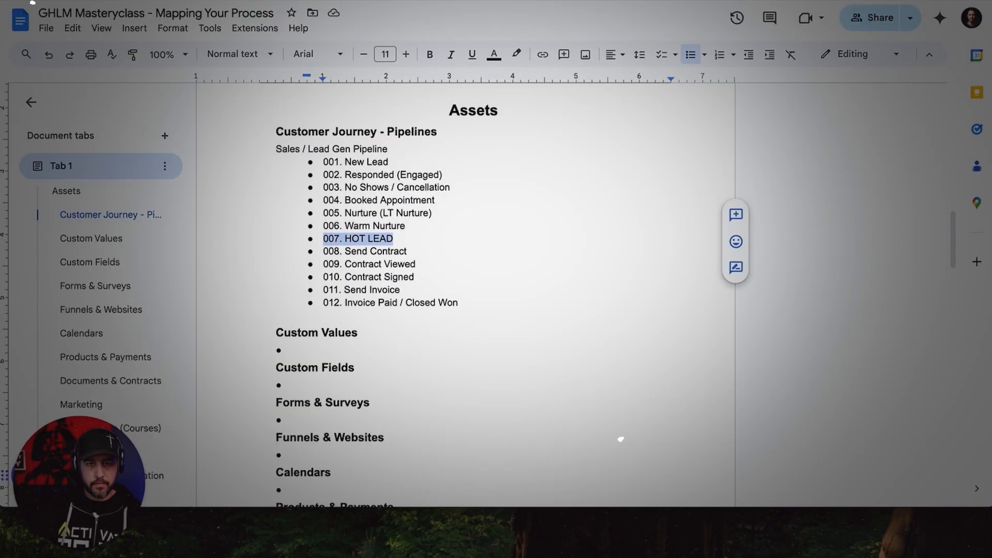
{"action": "key", "text": "ctrl+Tab"}
{"action": "key", "text": "ctrl+Tab"}
Add the stages "008. Send Contract" and "009. Contract Viewed" to the pipeline, taking the names from the Assets document
{"action": "type", "text": "008. Send Contract"}
{"action": "left_click_drag", "start_coordinate": [408, 251], "coordinate": [323, 265]}
{"action": "key", "text": "ctrl+Tab"}
{"action": "type", "text": "009. Contract Viewed"}
Add the stages "010. Contract Signed" and "011. Send Invoice" to the pipeline, taking the names from the Assets document
{"action": "left_click", "coordinate": [377, 377]}
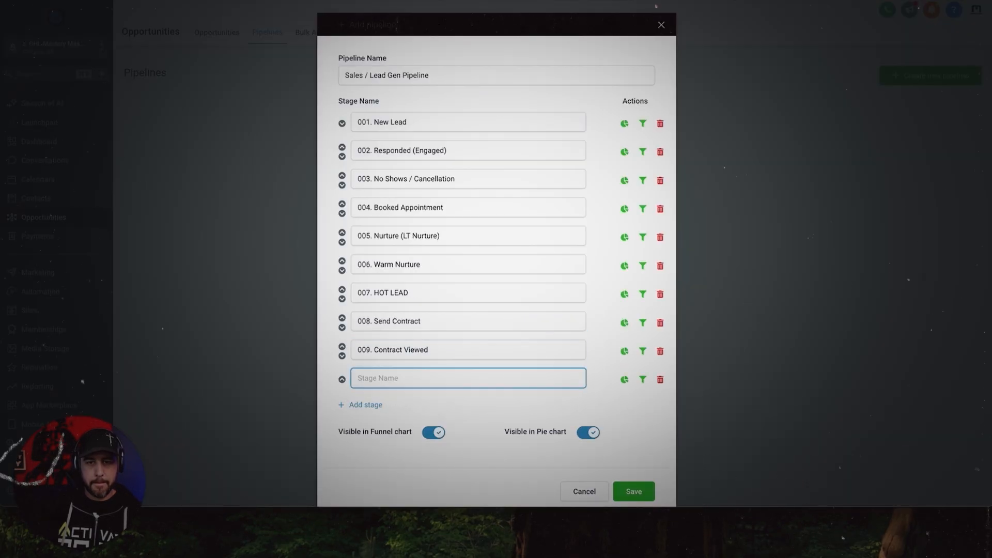
{"action": "key", "text": "ctrl+Tab"}
{"action": "left_click_drag", "start_coordinate": [415, 277], "coordinate": [323, 278]}
{"action": "type", "text": "010. Contract Signed"}
{"action": "left_click", "coordinate": [365, 404]}
{"action": "left_click_drag", "start_coordinate": [402, 290], "coordinate": [323, 290]}
{"action": "type", "text": "011. Send Invoice"}
Add the last pipeline stage, "012. Invoice Paid / Closed Won", copied from the Assets document
{"action": "key", "text": "ctrl+Tab"}
{"action": "left_click_drag", "start_coordinate": [459, 303], "coordinate": [324, 305]}
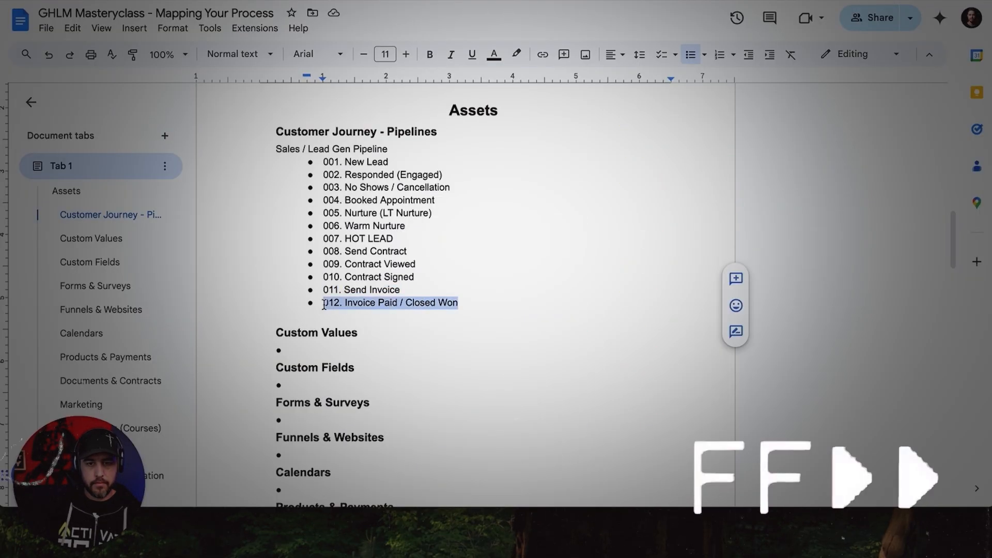
{"action": "key", "text": "ctrl+Tab"}
{"action": "type", "text": "012. Invoice Paid / Closed Won"}
{"action": "scroll", "coordinate": [447, 379], "scroll_direction": "down", "scroll_amount": 2}
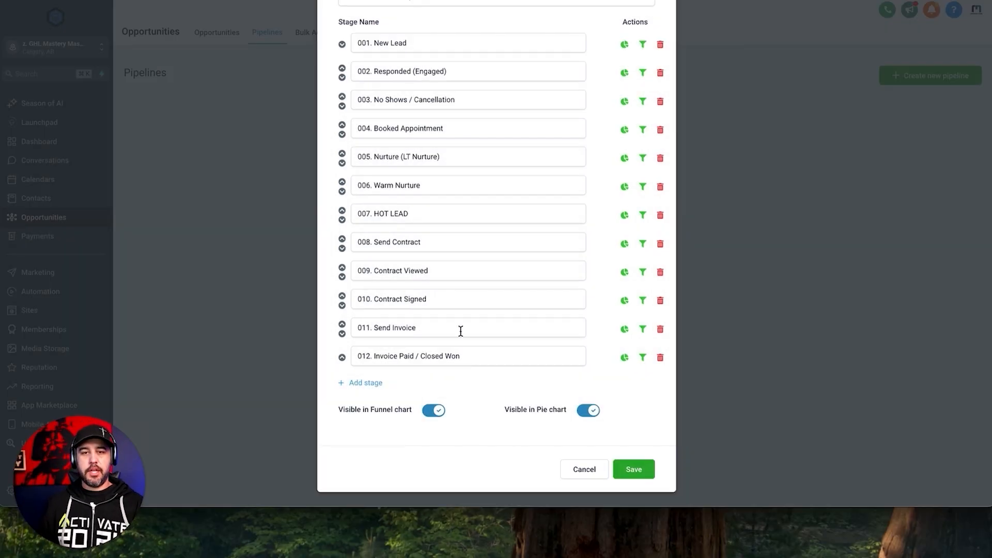
{"action": "scroll", "coordinate": [483, 215], "scroll_direction": "up", "scroll_amount": 2}
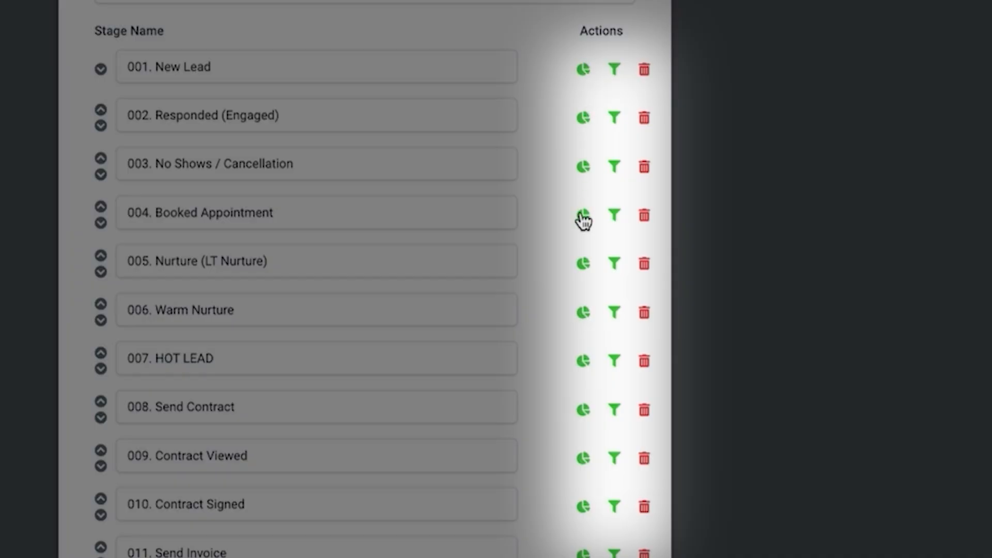
{"action": "scroll", "coordinate": [585, 216], "scroll_direction": "down", "scroll_amount": 1}
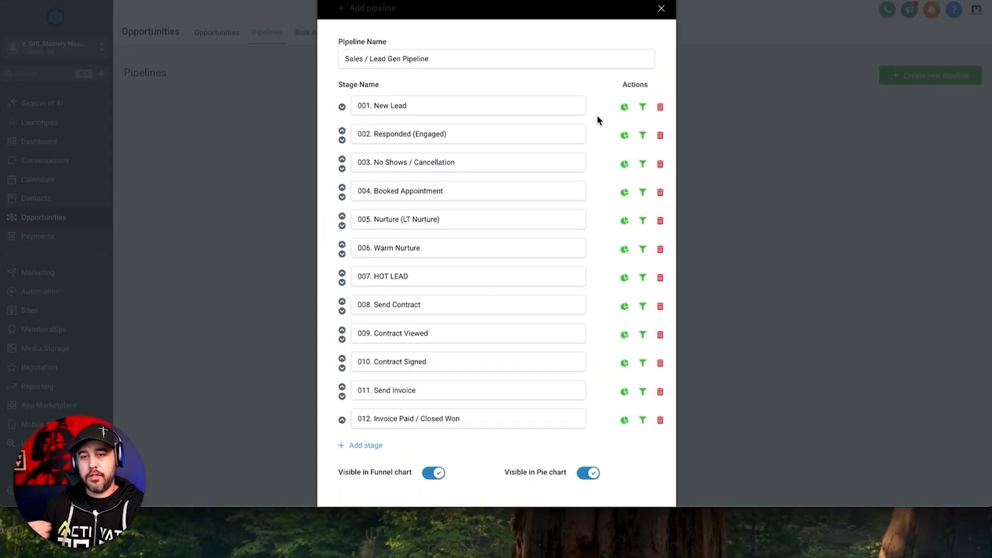
{"action": "left_click", "coordinate": [628, 111]}
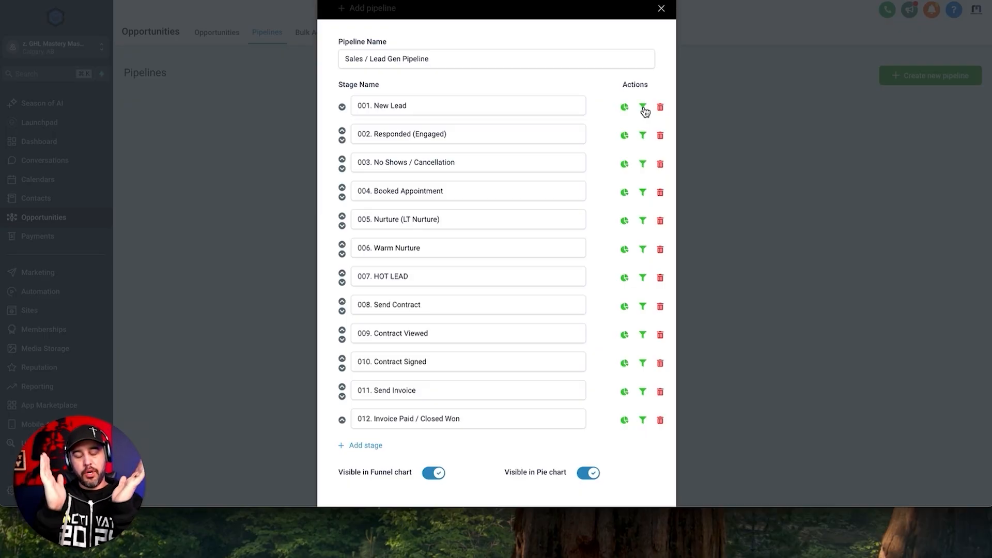
Turn the pipeline's visibility in the funnel chart off and on again, and do the same for the pie chart
{"action": "scroll", "coordinate": [606, 133], "scroll_direction": "down", "scroll_amount": 2}
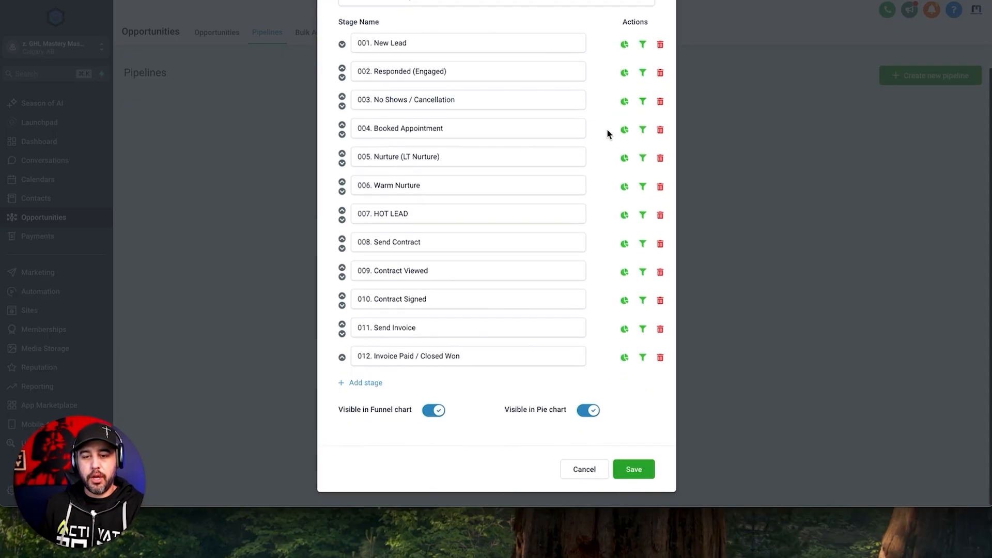
{"action": "left_click", "coordinate": [434, 412]}
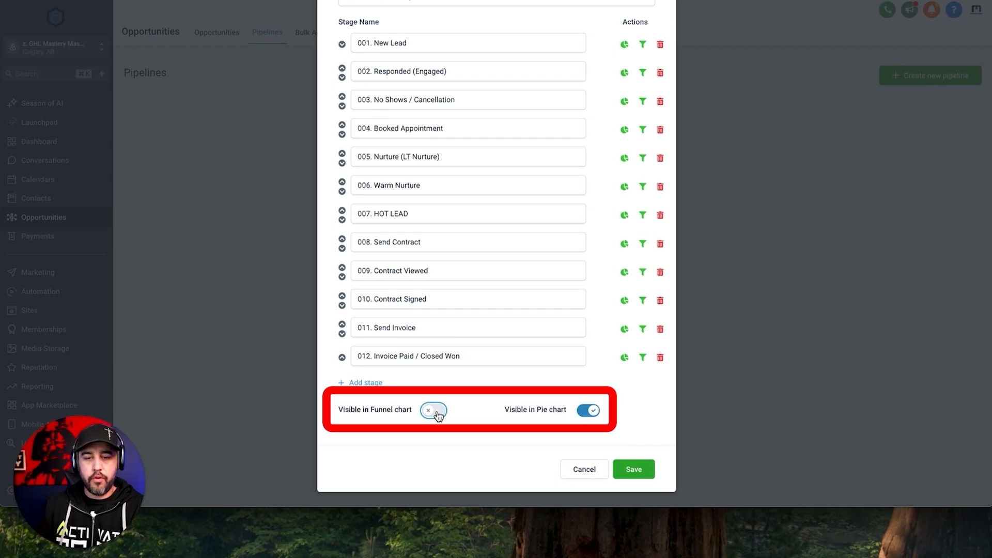
{"action": "left_click", "coordinate": [440, 414]}
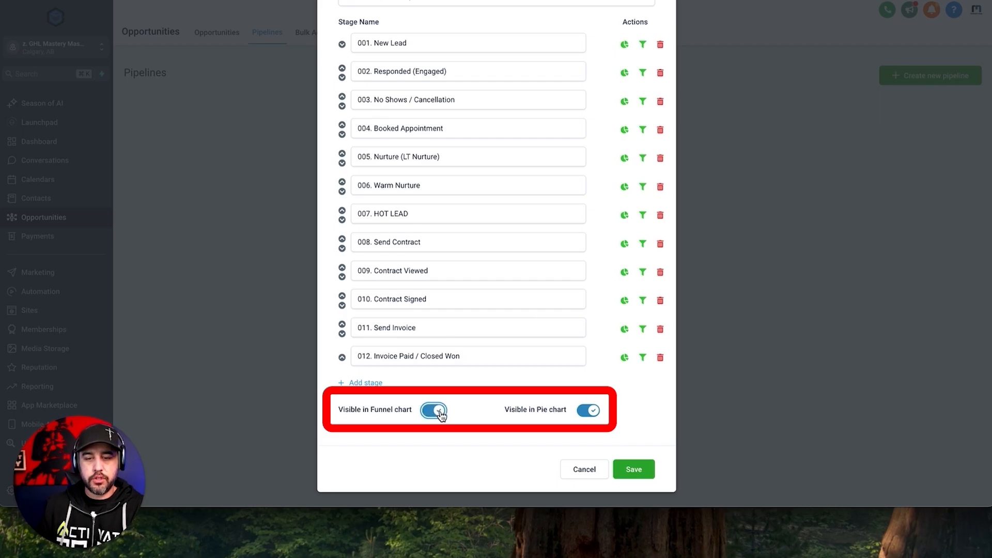
{"action": "left_click_drag", "start_coordinate": [515, 409], "coordinate": [560, 411]}
{"action": "left_click", "coordinate": [588, 414]}
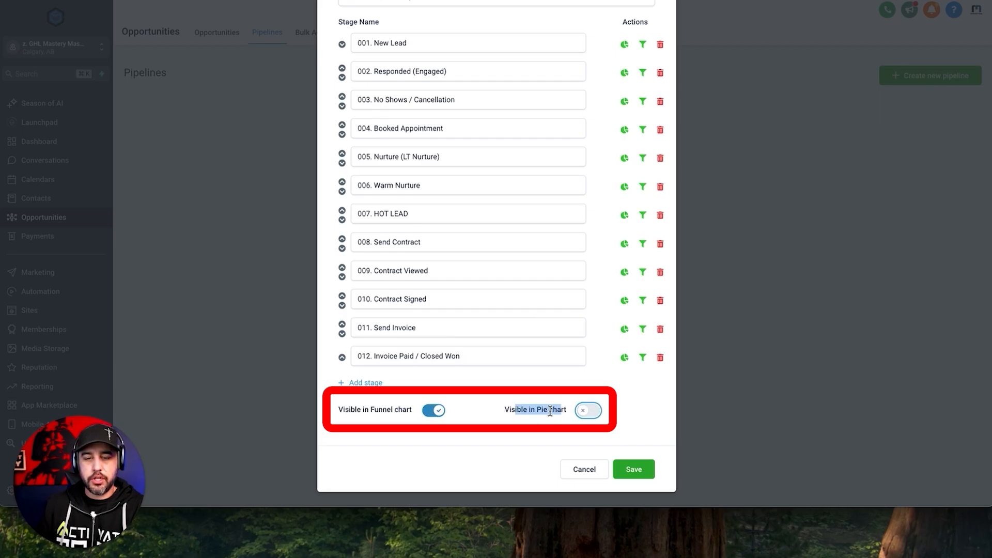
{"action": "left_click", "coordinate": [582, 412]}
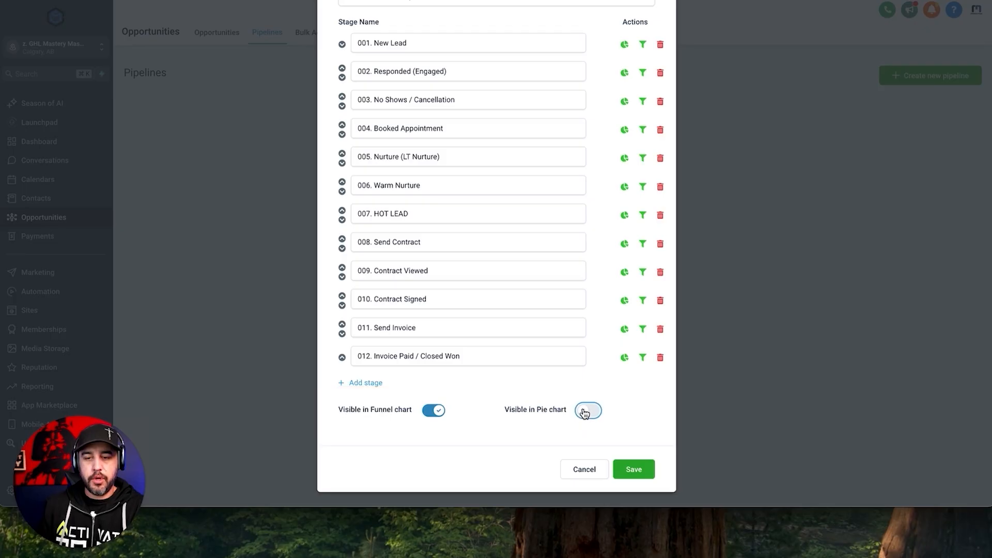
Save the Sales / Lead Gen Pipeline and open its opportunities board
{"action": "left_click", "coordinate": [645, 470]}
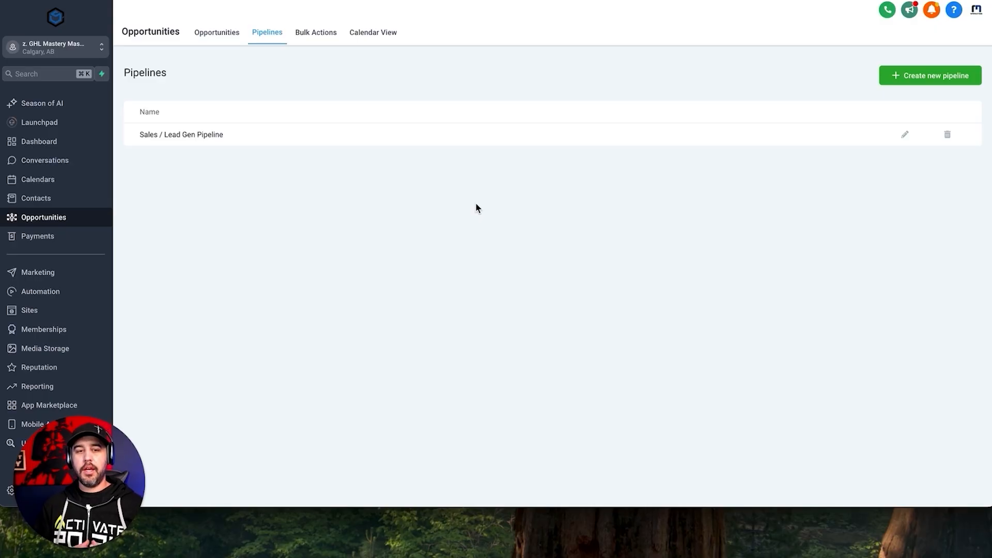
{"action": "left_click", "coordinate": [218, 36]}
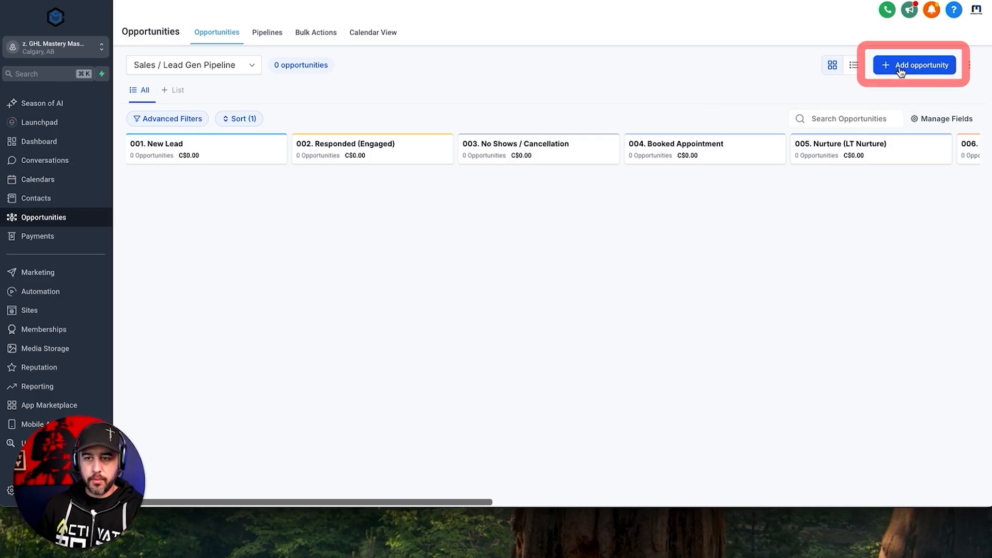
Start a new opportunity and select the existing contact as its primary contact
{"action": "left_click", "coordinate": [915, 64]}
{"action": "left_click", "coordinate": [487, 125]}
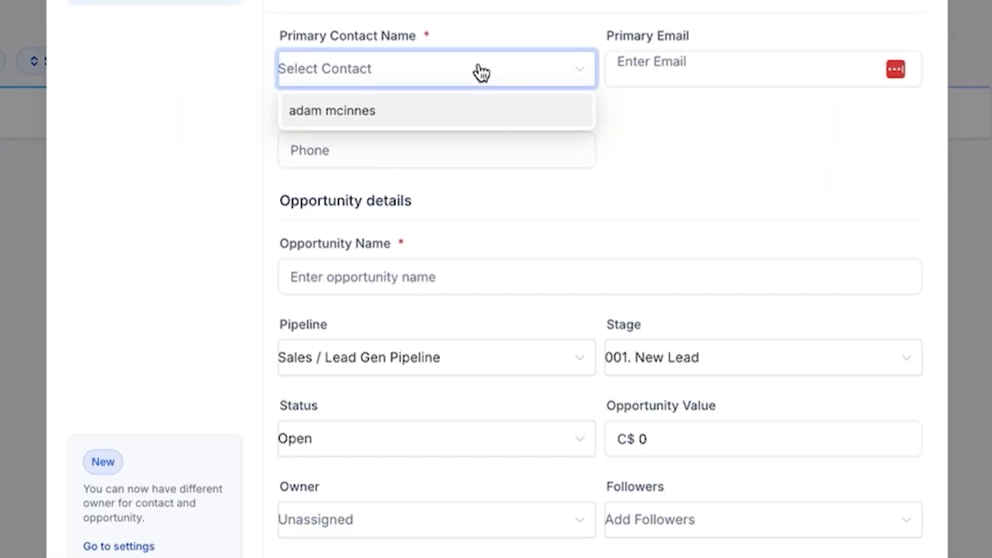
{"action": "left_click", "coordinate": [415, 111]}
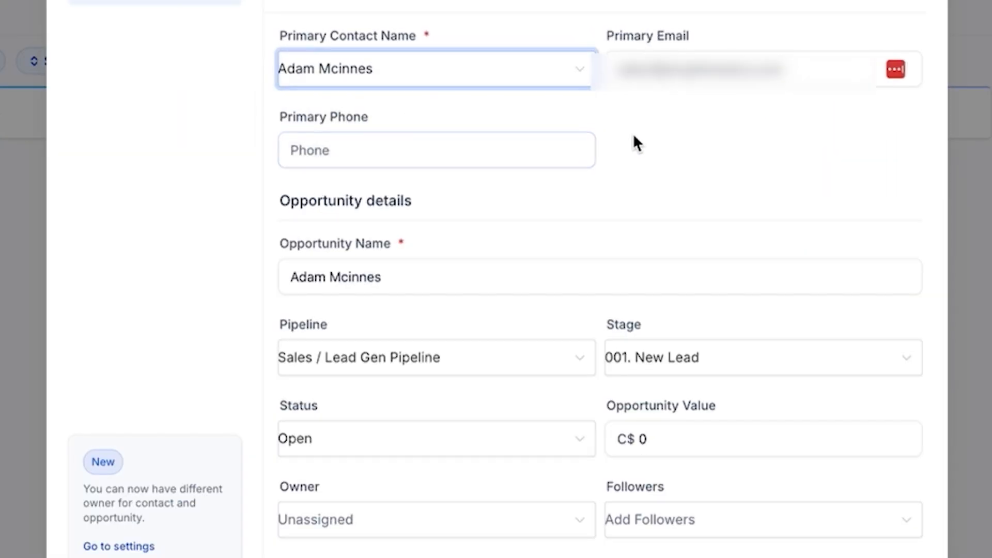
{"action": "left_click", "coordinate": [535, 135]}
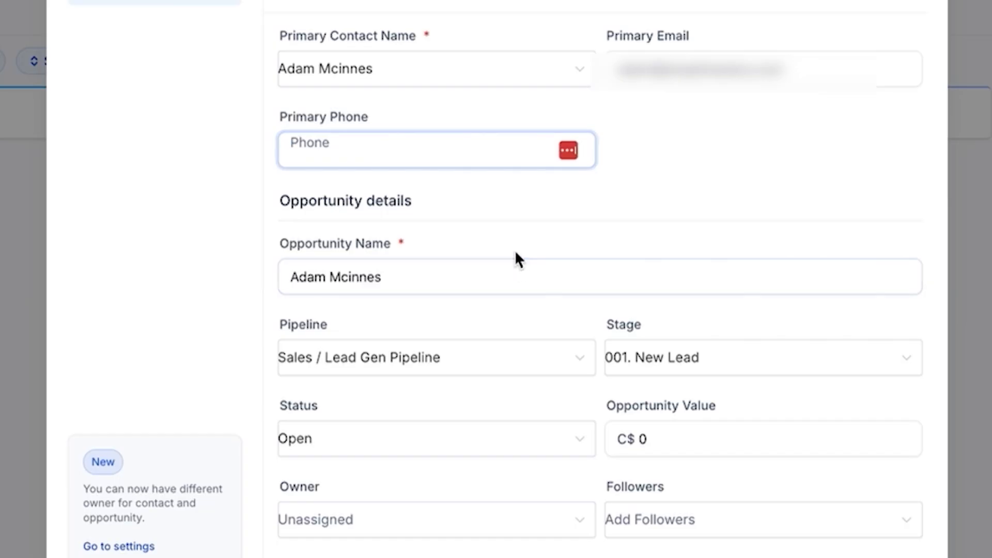
{"action": "left_click", "coordinate": [387, 268]}
{"action": "left_click", "coordinate": [293, 277]}
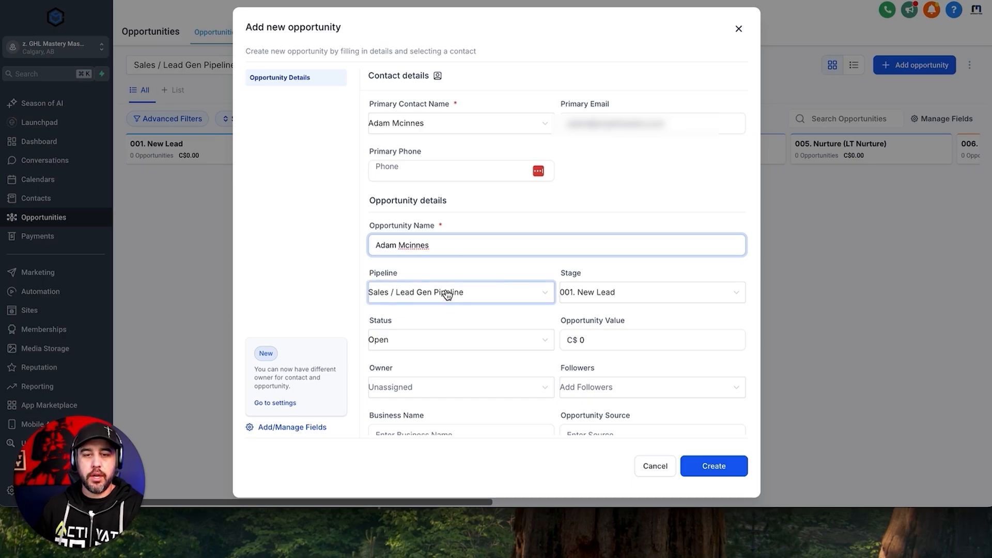
Choose the stage "001. New Lead" for the opportunity and set its value to C$ 5000
{"action": "left_click", "coordinate": [582, 292]}
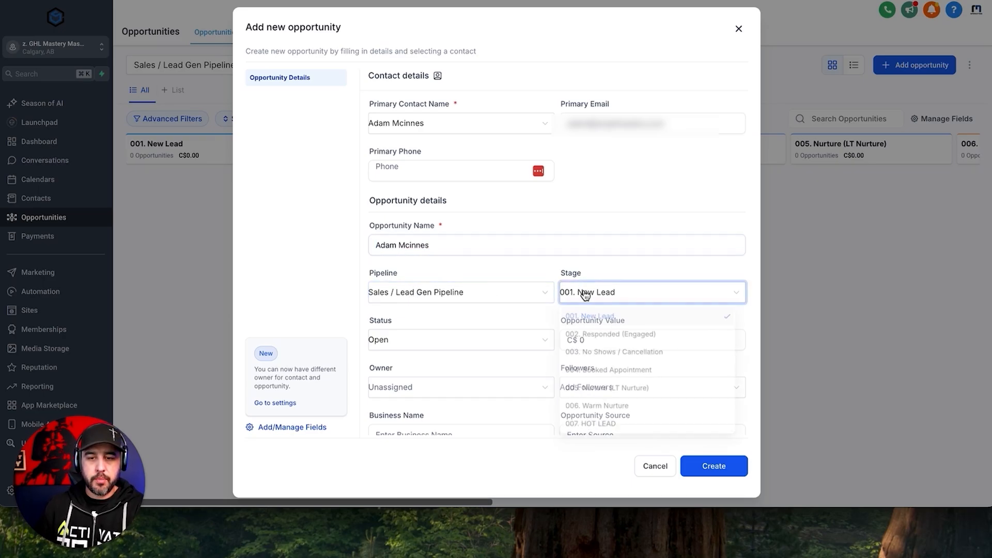
{"action": "left_click", "coordinate": [587, 317]}
{"action": "scroll", "coordinate": [498, 325], "scroll_direction": "down", "scroll_amount": 2}
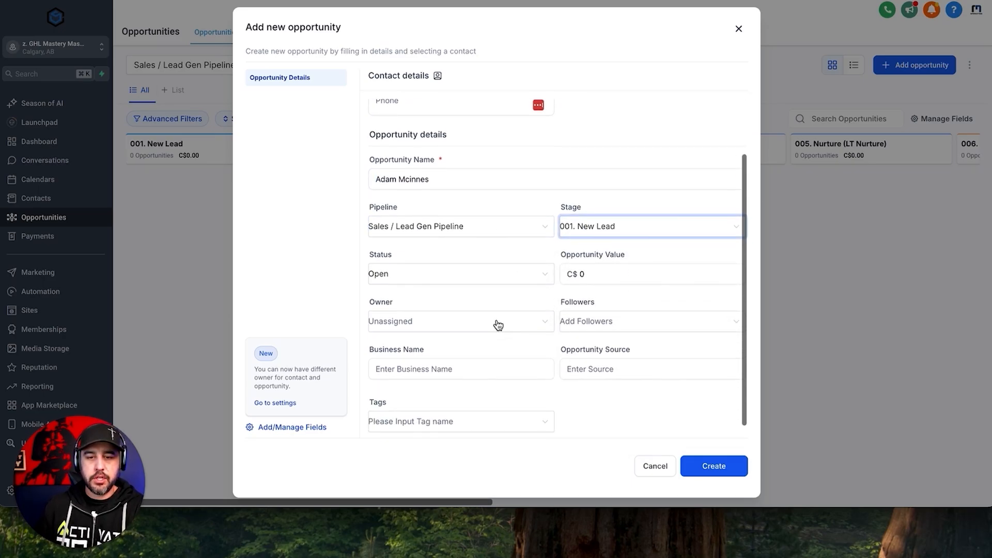
{"action": "left_click", "coordinate": [612, 282]}
{"action": "key", "text": "BackSpace"}
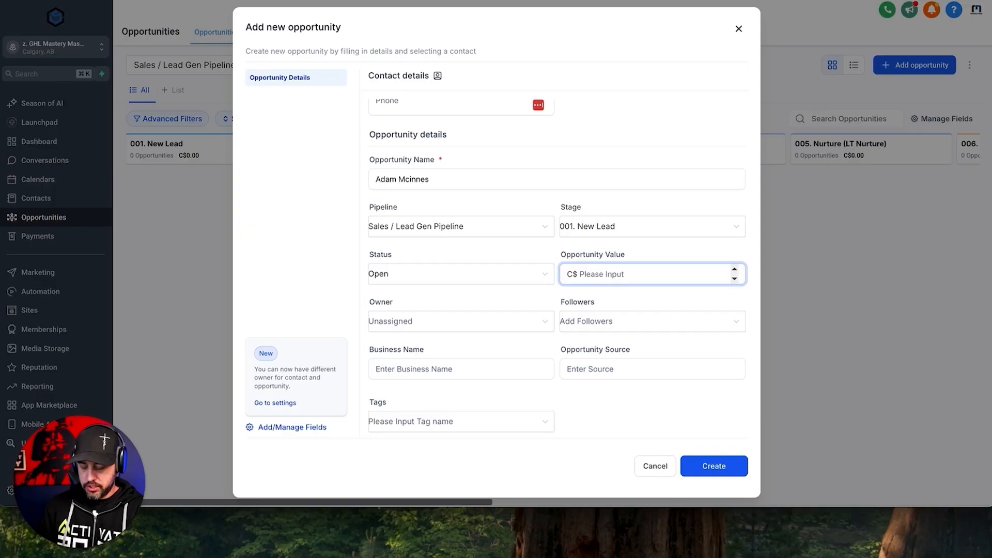
{"action": "type", "text": "5000"}
{"action": "left_click", "coordinate": [558, 291]}
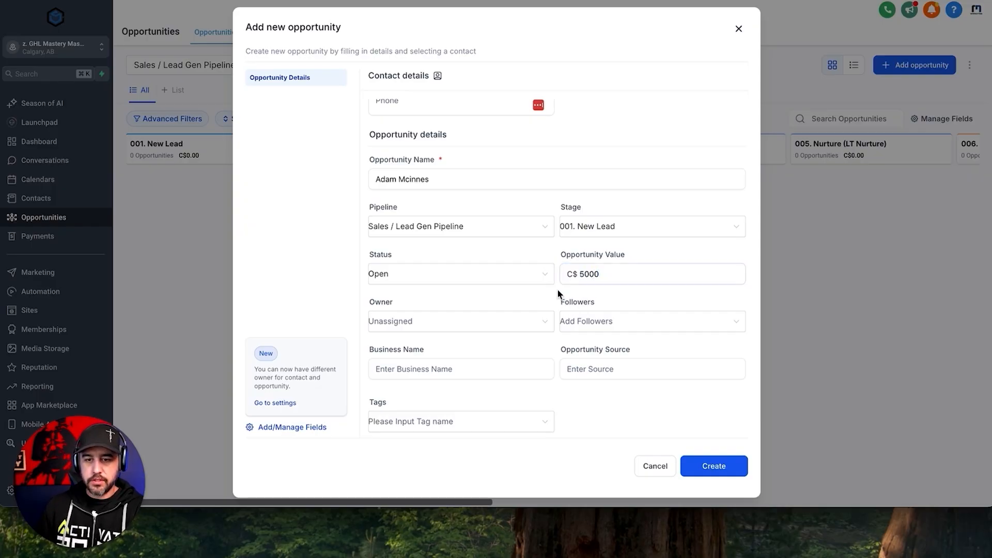
Assign the listed account user as the opportunity's owner
{"action": "scroll", "coordinate": [517, 297], "scroll_direction": "down", "scroll_amount": 1}
{"action": "left_click", "coordinate": [524, 310]}
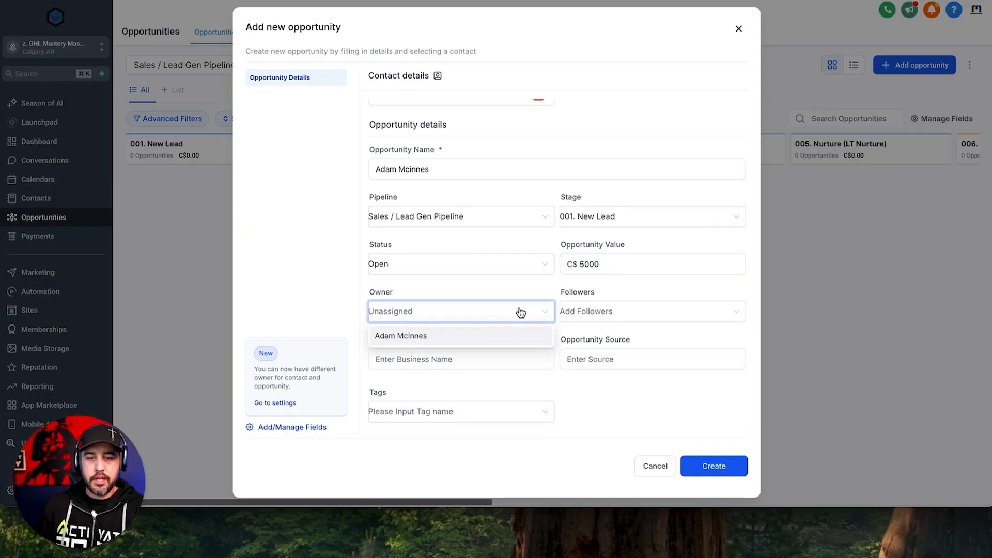
{"action": "left_click", "coordinate": [429, 340]}
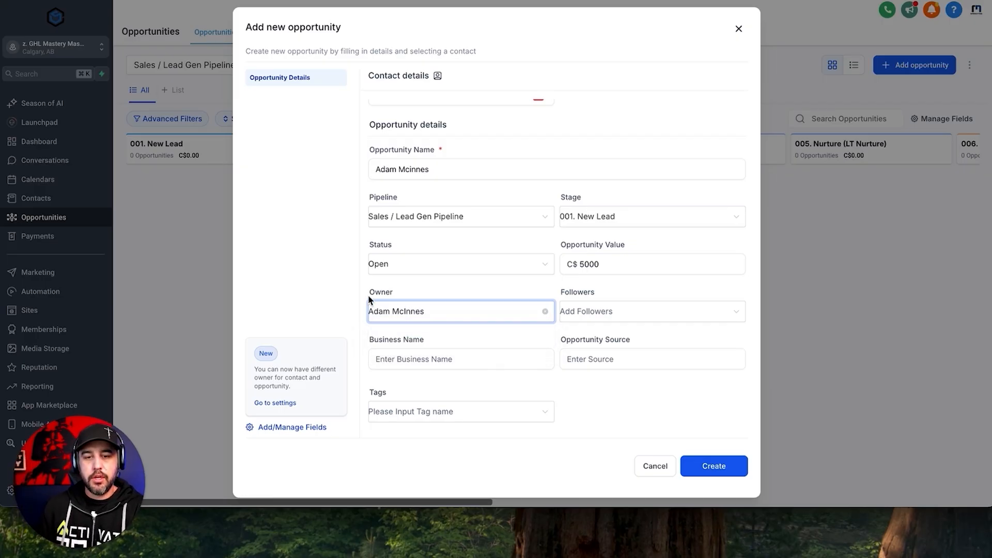
{"action": "left_click", "coordinate": [664, 312]}
{"action": "left_click", "coordinate": [646, 292]}
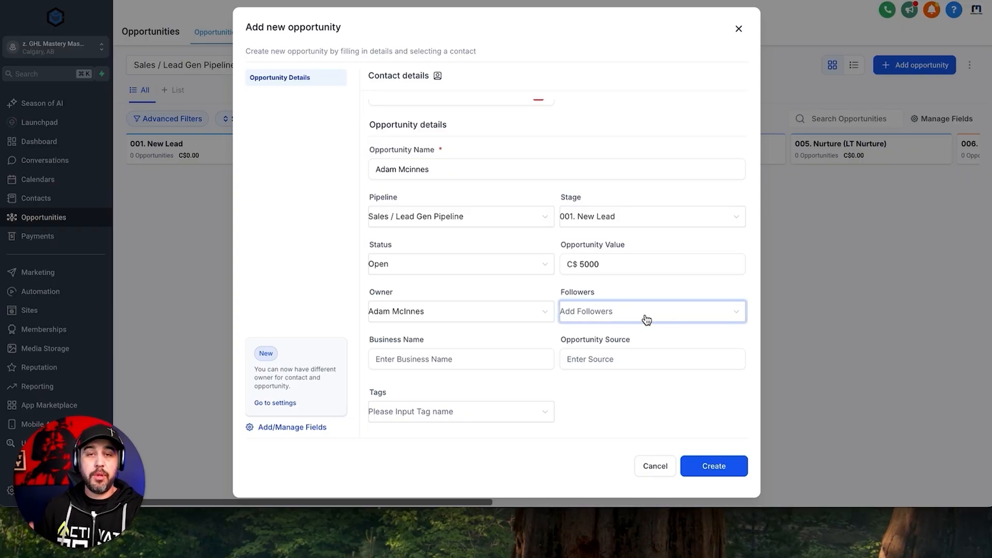
{"action": "left_click", "coordinate": [646, 319]}
{"action": "left_click", "coordinate": [640, 287]}
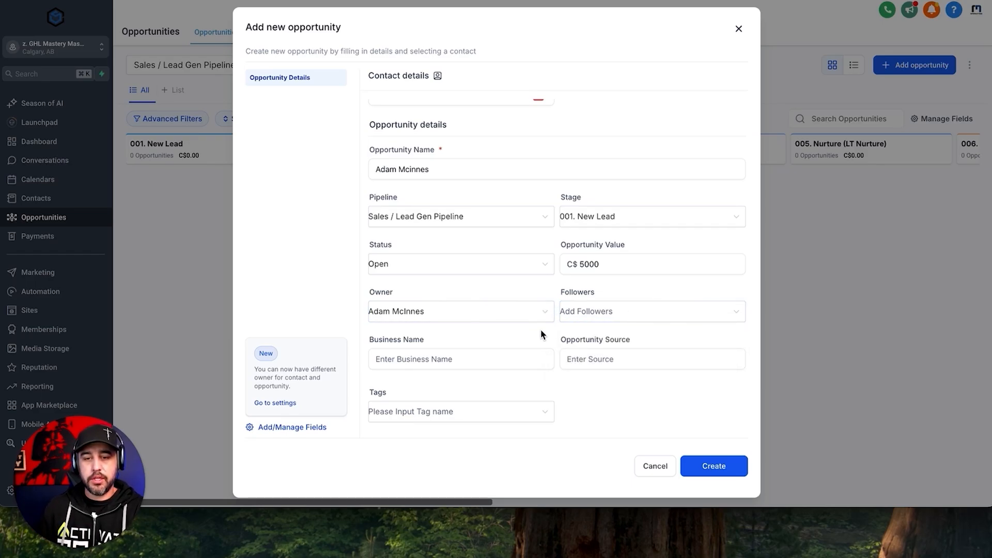
{"action": "left_click", "coordinate": [450, 362]}
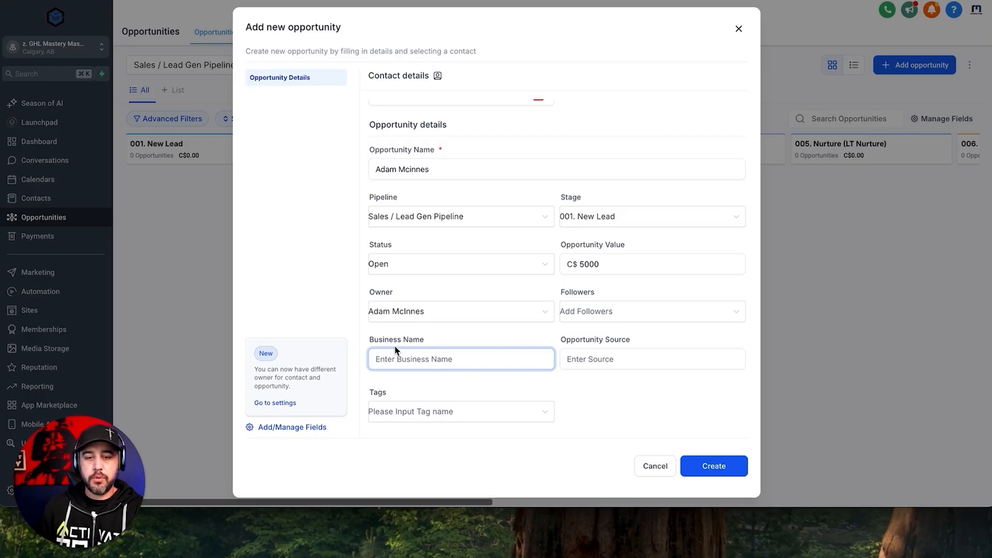
{"action": "left_click_drag", "start_coordinate": [368, 344], "coordinate": [428, 342]}
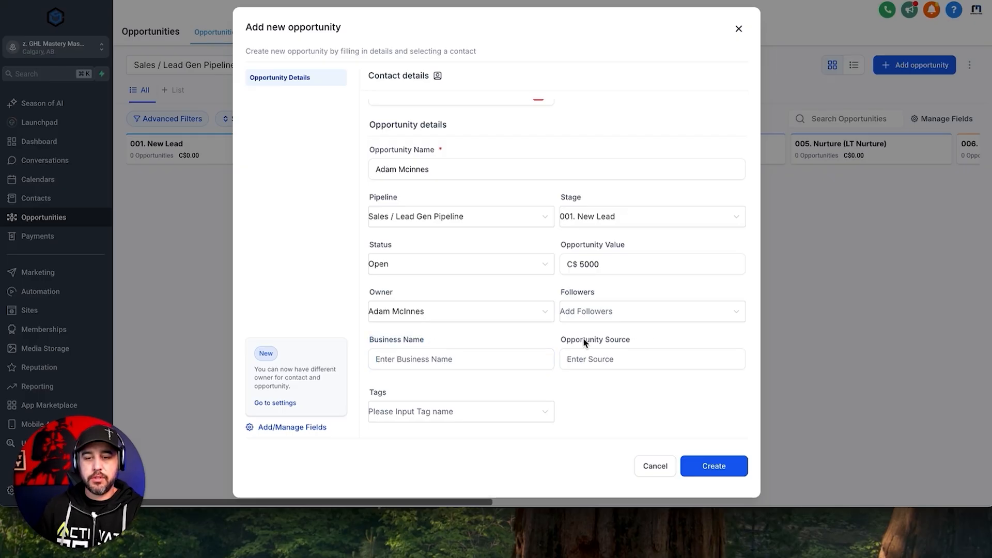
Create the opportunity with the business name "RM Marketing" and the opportunity source "FB Lead"
{"action": "left_click_drag", "start_coordinate": [584, 339], "coordinate": [634, 339]}
{"action": "left_click", "coordinate": [634, 339]}
{"action": "left_click", "coordinate": [521, 349]}
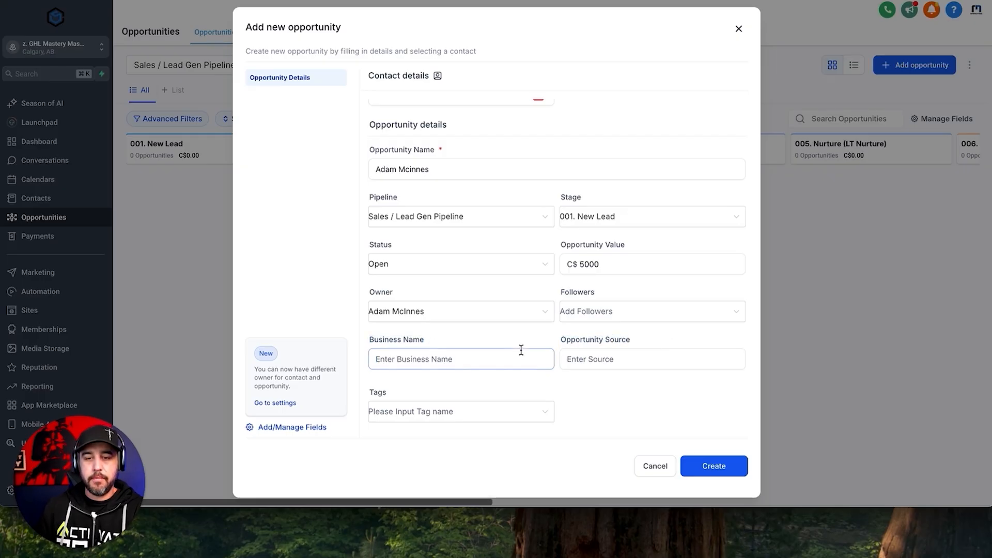
{"action": "left_click", "coordinate": [488, 359]}
{"action": "type", "text": "RM Marketing"}
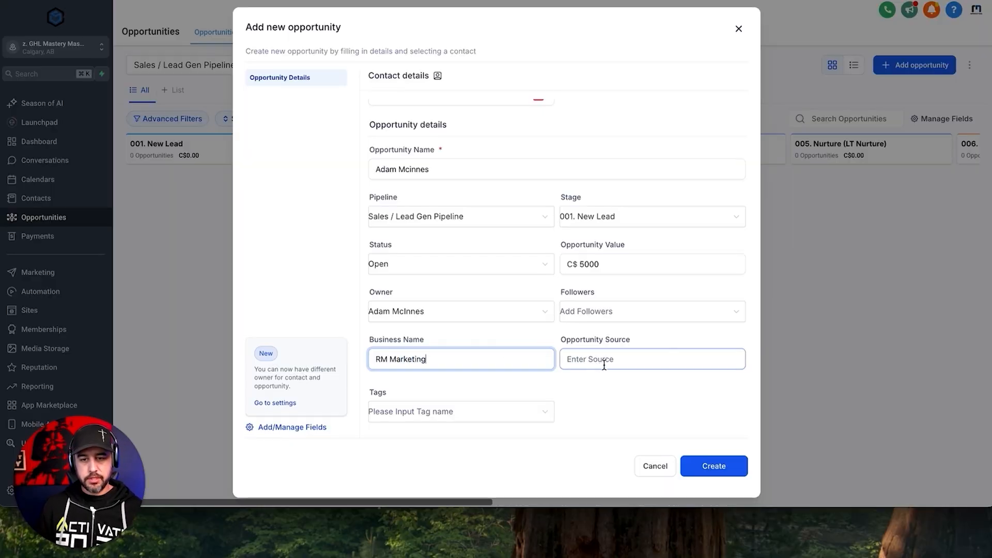
{"action": "left_click", "coordinate": [604, 364]}
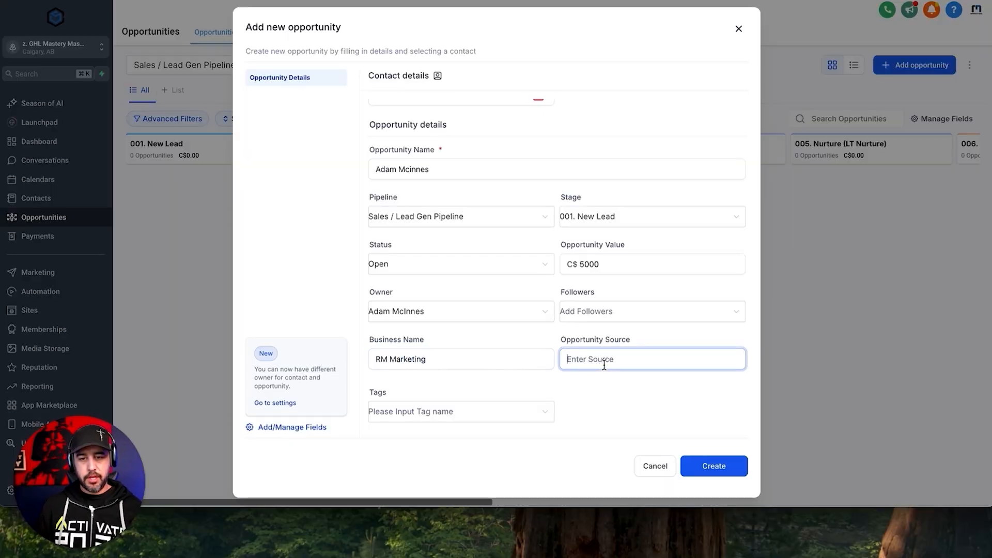
{"action": "type", "text": "FB"}
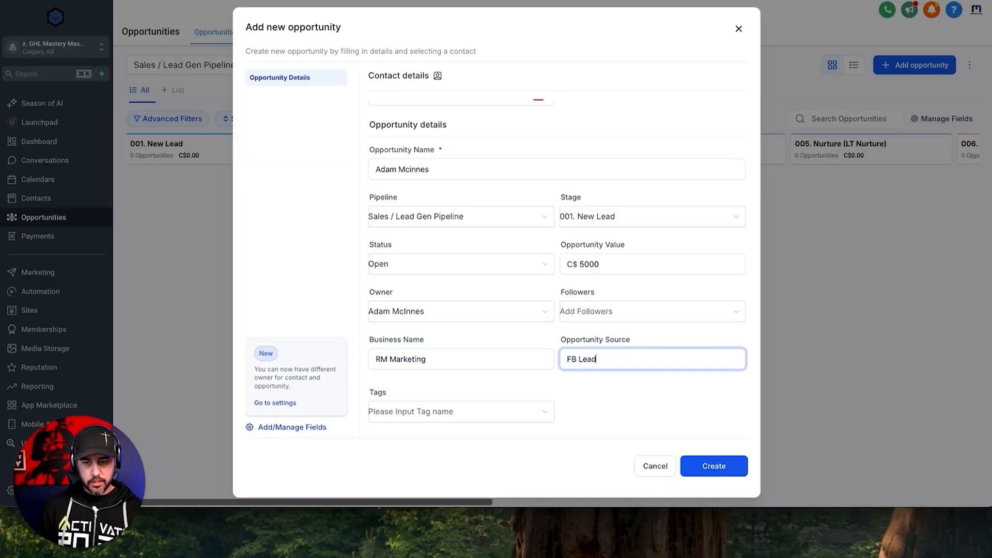
{"action": "type", "text": " Lead"}
{"action": "left_click", "coordinate": [635, 398]}
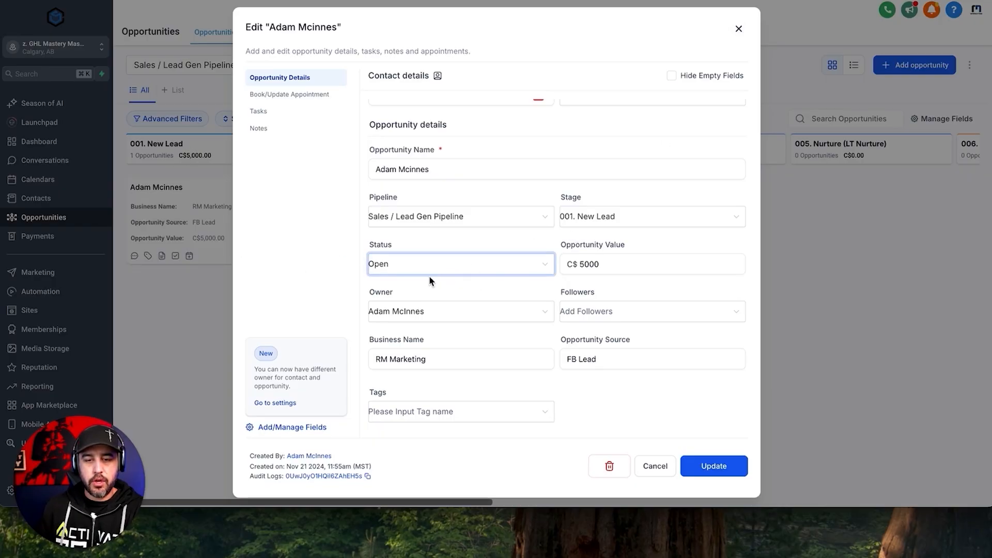
{"action": "left_click", "coordinate": [739, 28]}
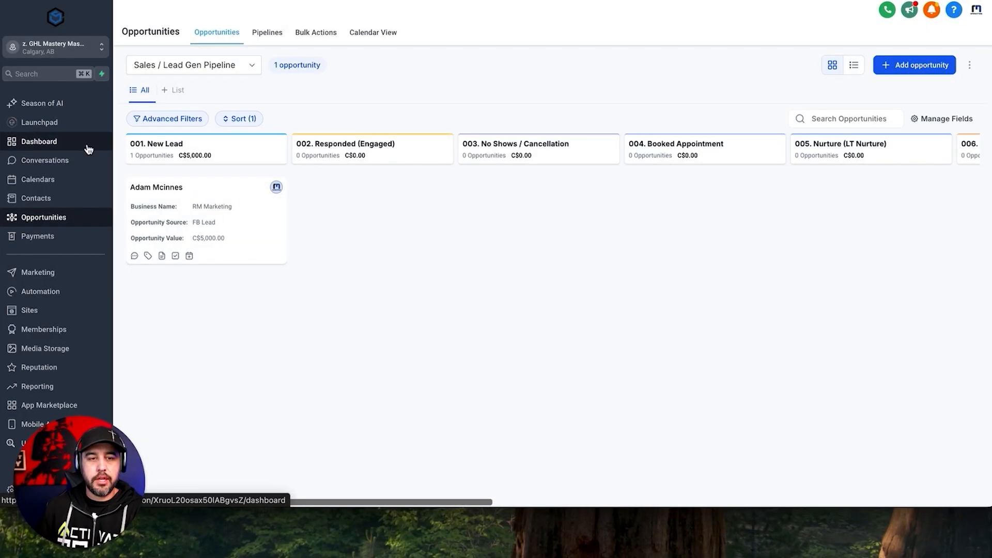
Examine the opportunity value and conversion rate widgets on the dashboard for the new opportunity
{"action": "left_click", "coordinate": [86, 146]}
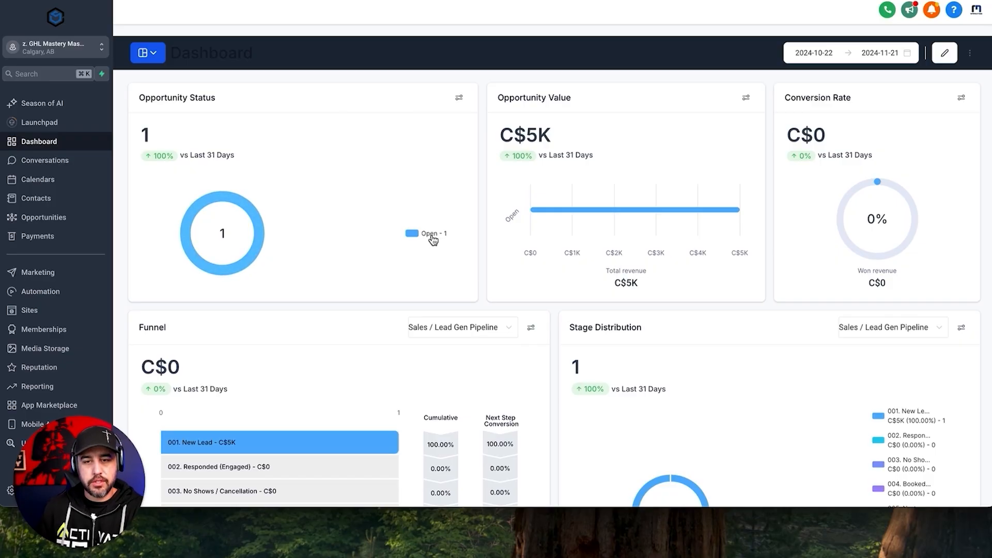
{"action": "left_click_drag", "start_coordinate": [498, 139], "coordinate": [552, 136]}
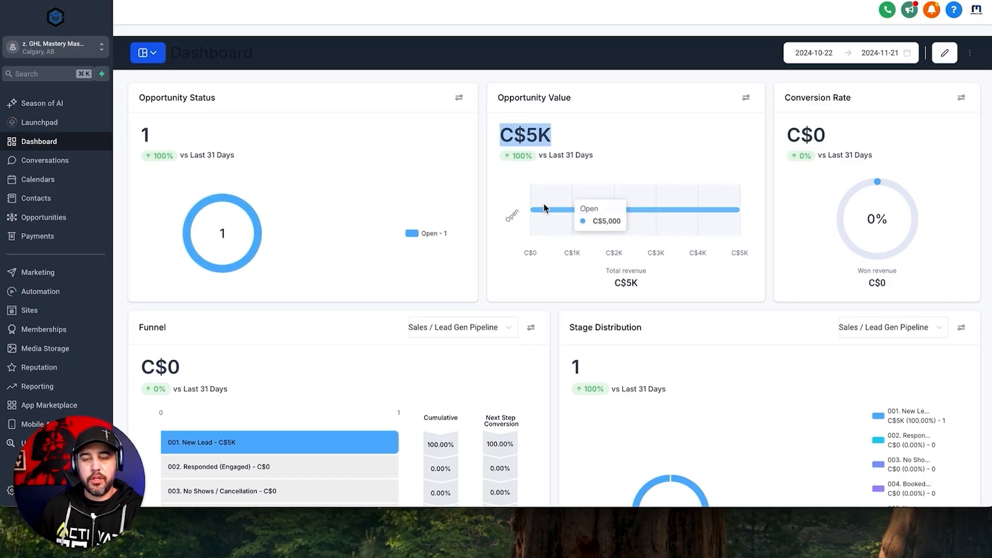
{"action": "left_click", "coordinate": [663, 157]}
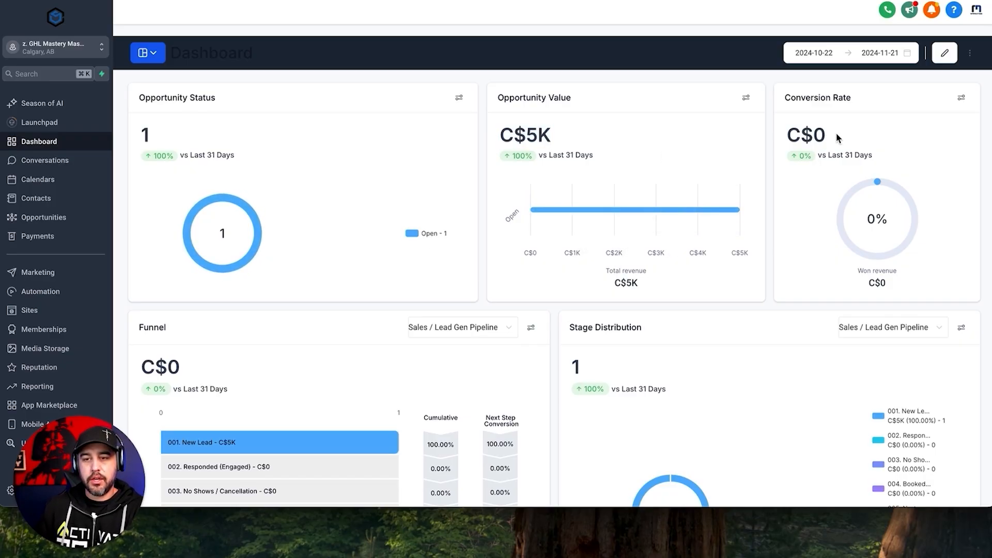
{"action": "left_click_drag", "start_coordinate": [836, 133], "coordinate": [773, 132]}
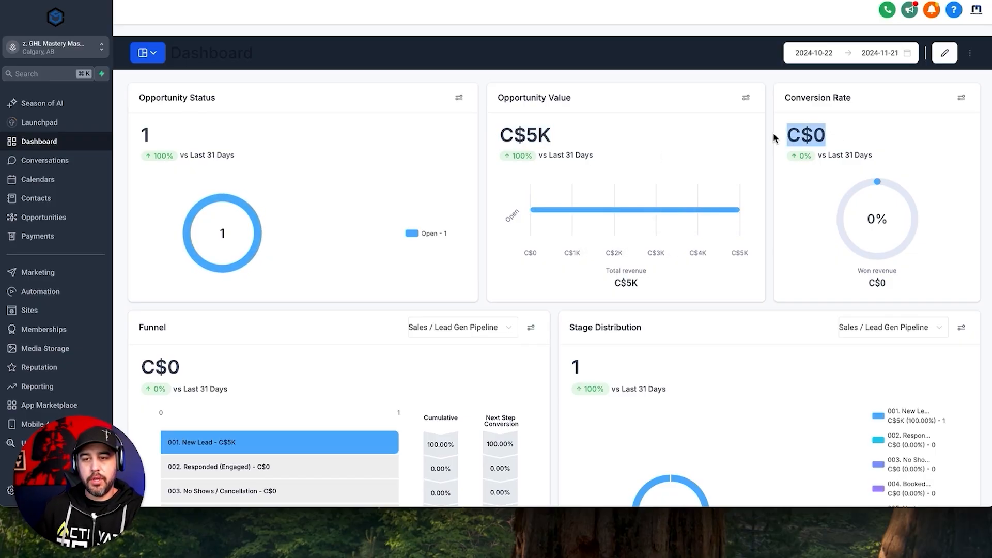
{"action": "left_click", "coordinate": [772, 205]}
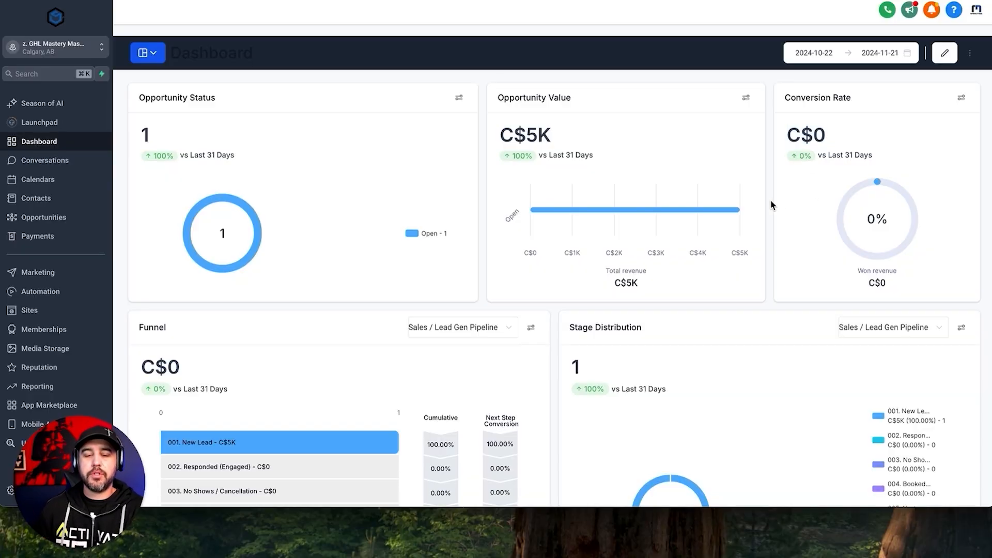
Change the status of the opportunity in the 001. New Lead stage to Won and save the update
{"action": "left_click", "coordinate": [54, 217]}
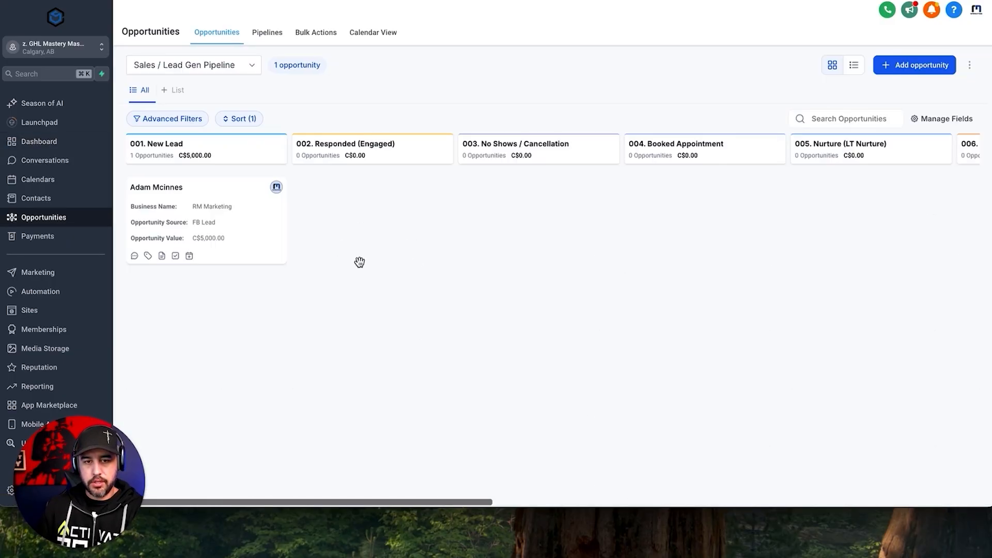
{"action": "left_click", "coordinate": [246, 223]}
{"action": "scroll", "coordinate": [494, 198], "scroll_direction": "down", "scroll_amount": 1}
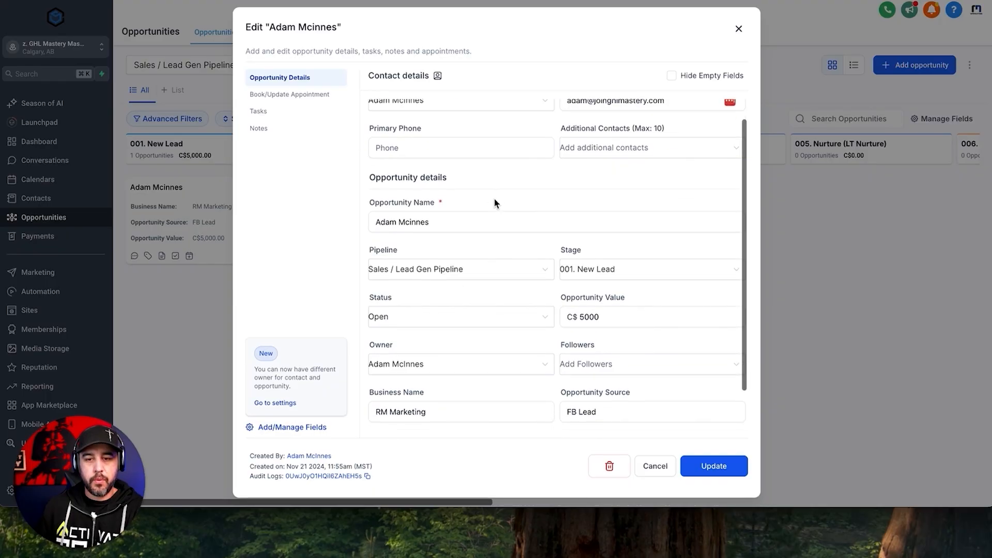
{"action": "left_click", "coordinate": [489, 292]}
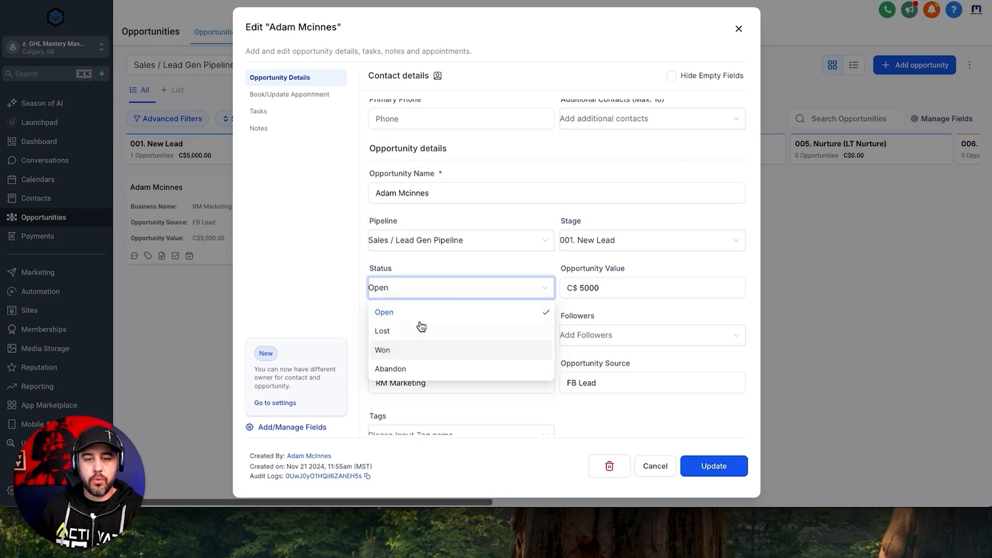
{"action": "left_click", "coordinate": [419, 351]}
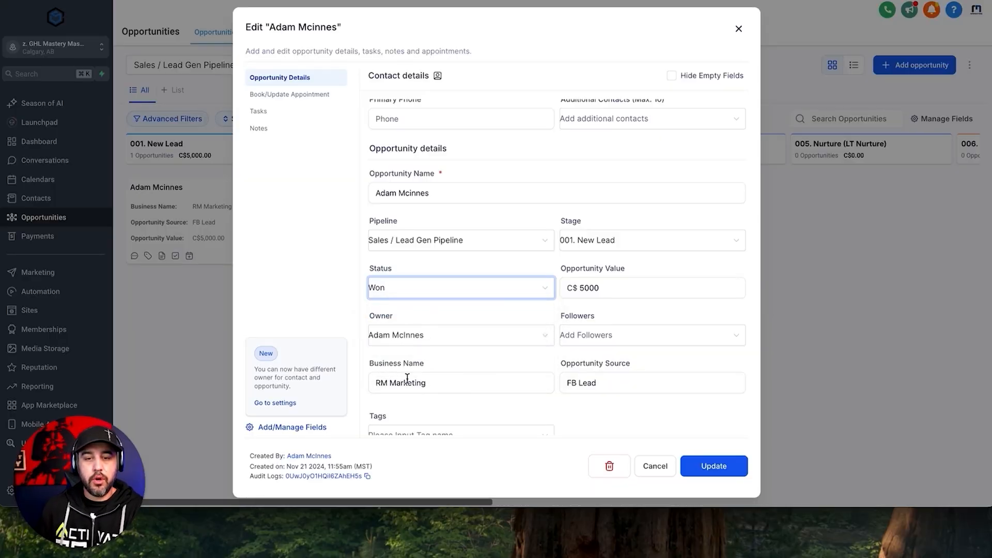
{"action": "left_click", "coordinate": [712, 463]}
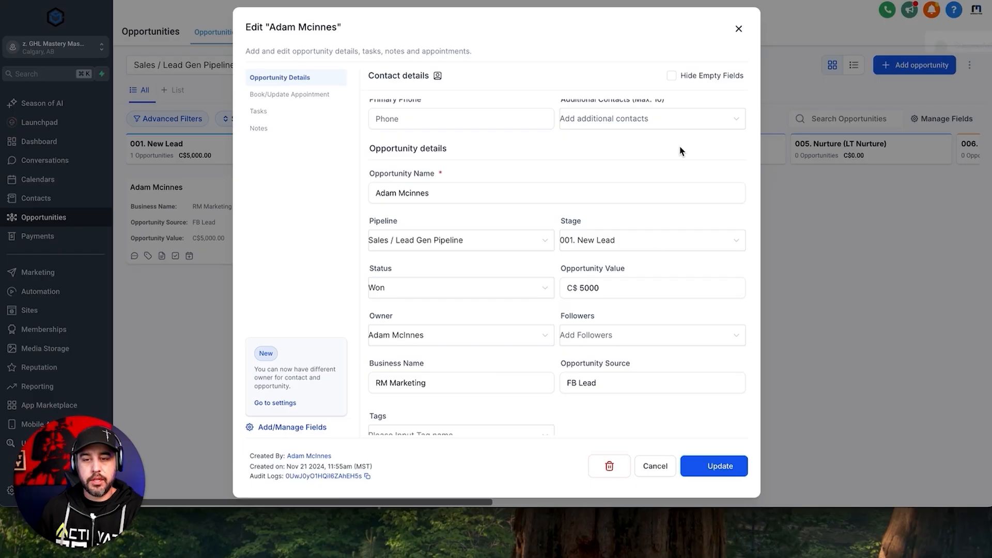
{"action": "left_click", "coordinate": [737, 31]}
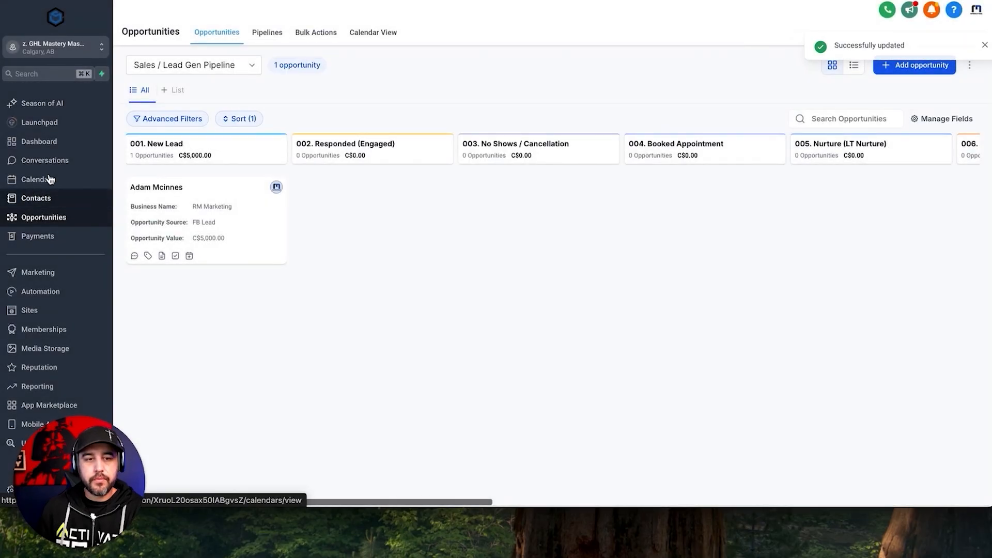
Check how the dashboard's opportunity value and conversion rate widgets report the won opportunity
{"action": "left_click", "coordinate": [62, 141]}
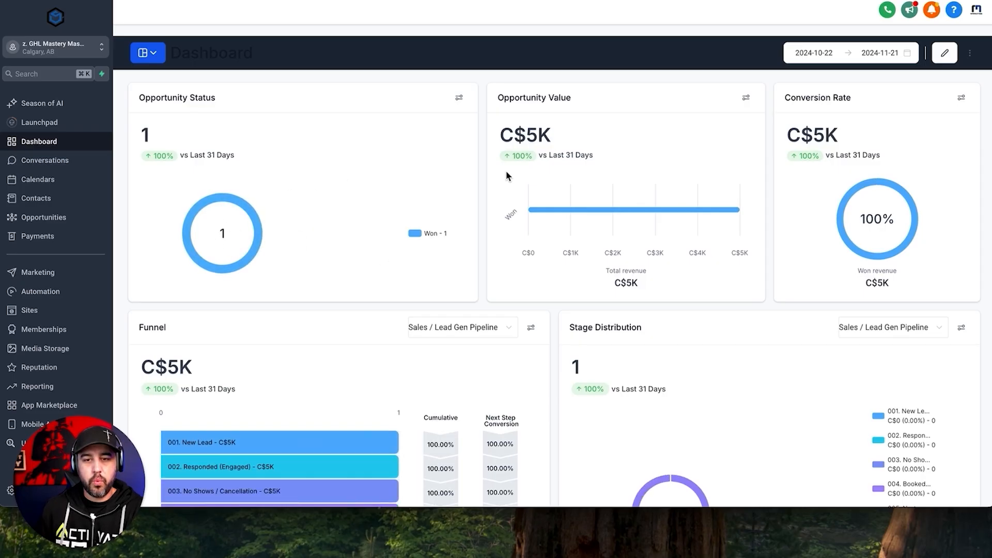
{"action": "left_click_drag", "start_coordinate": [521, 133], "coordinate": [578, 133]}
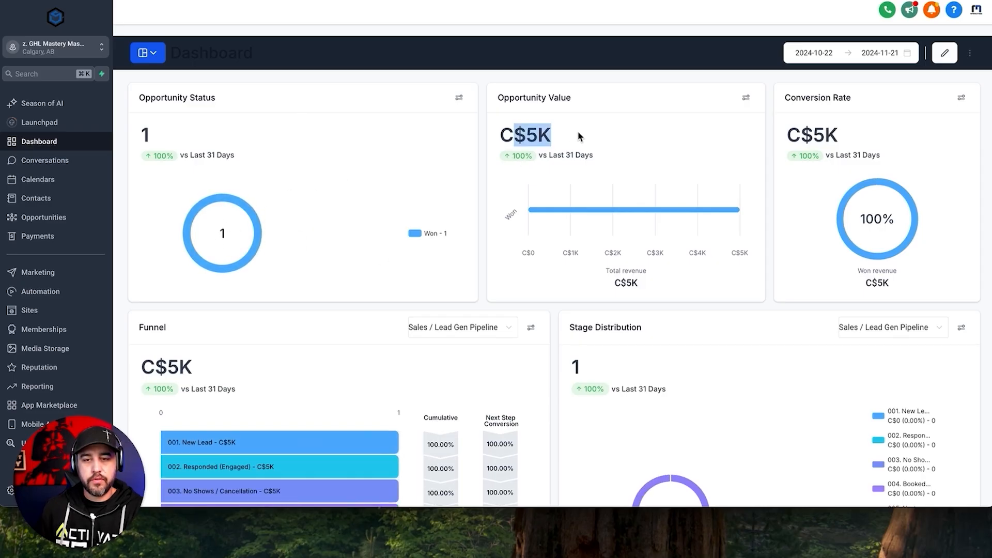
{"action": "left_click_drag", "start_coordinate": [812, 135], "coordinate": [852, 135]}
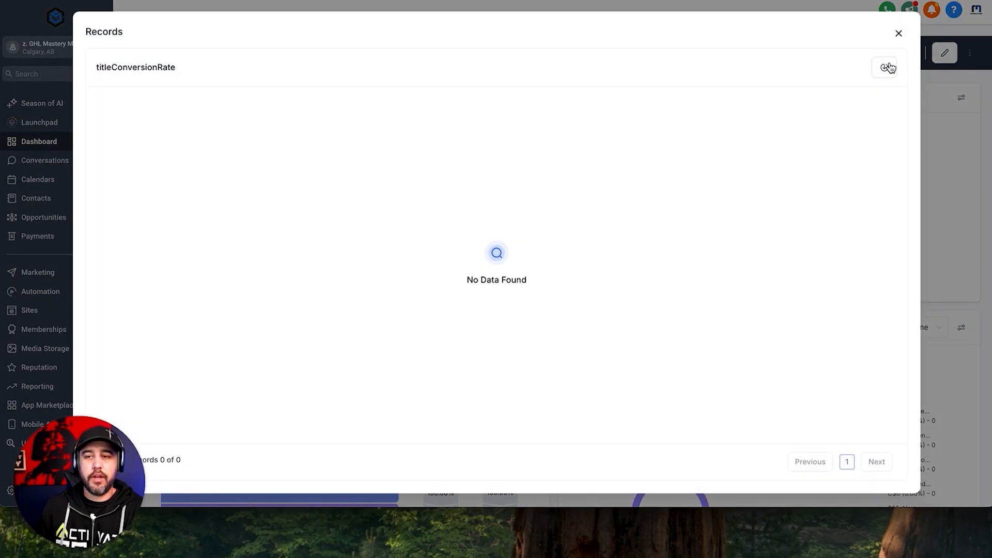
{"action": "left_click", "coordinate": [898, 33]}
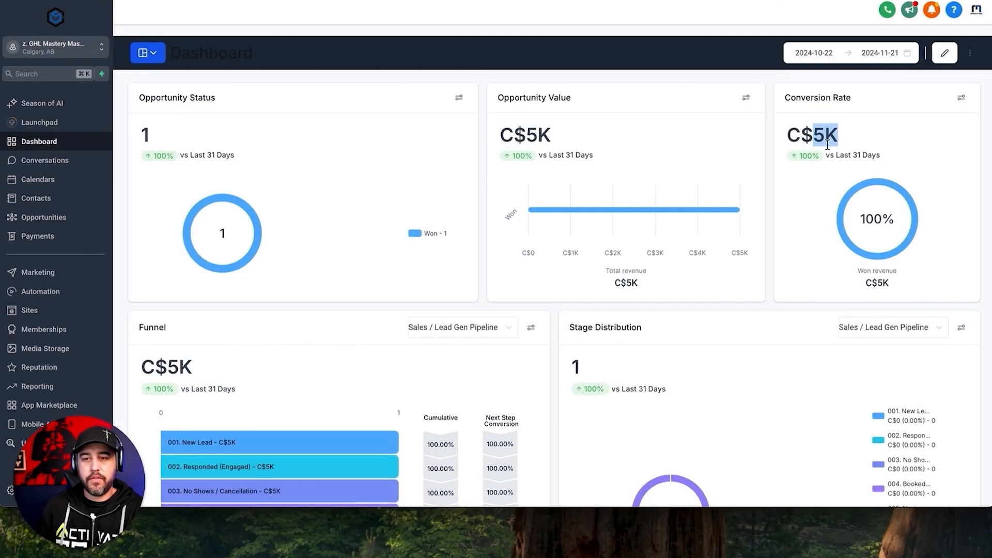
{"action": "left_click", "coordinate": [824, 136]}
{"action": "left_click", "coordinate": [899, 34]}
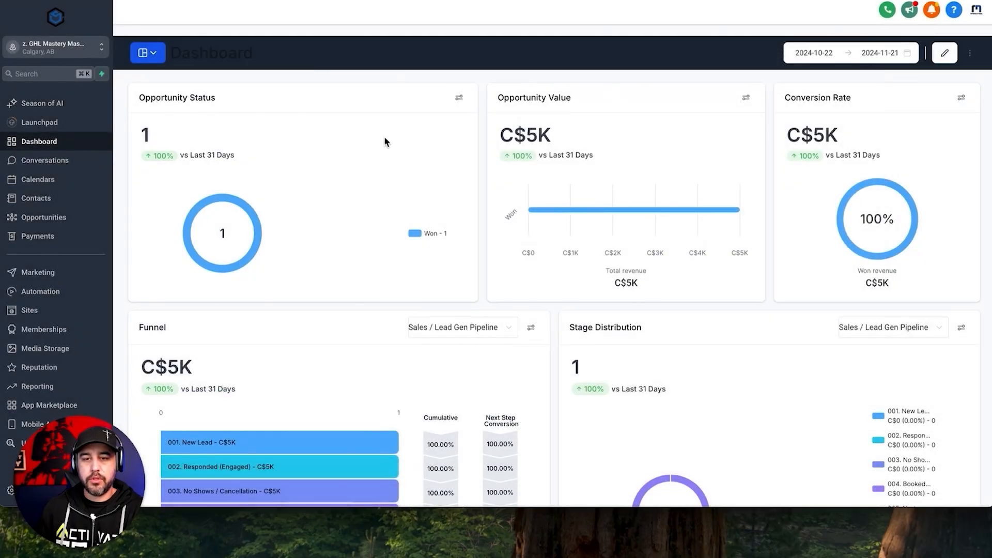
Clear the "Status is Open" filter from the Sales / Lead Gen Pipeline's opportunities board
{"action": "left_click", "coordinate": [63, 217]}
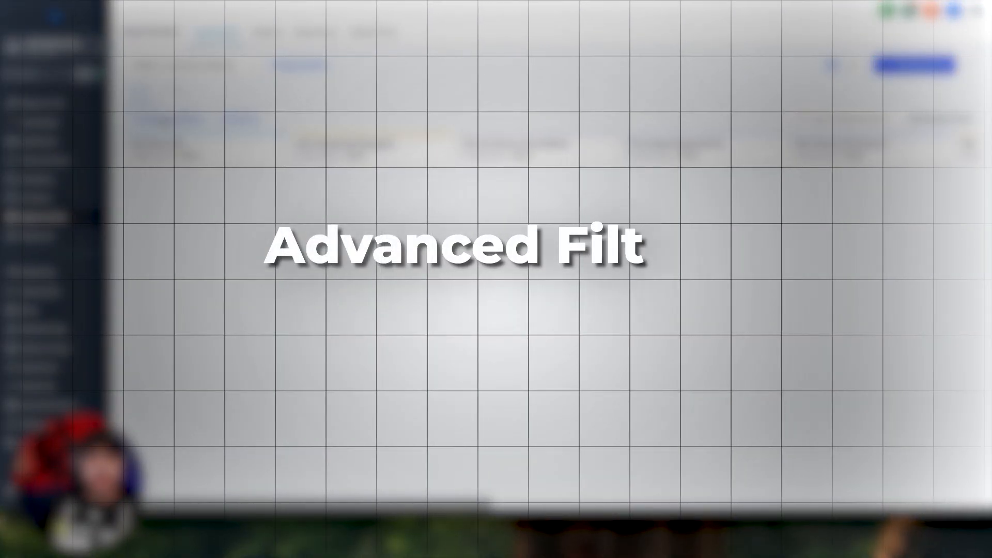
{"action": "left_click", "coordinate": [165, 120]}
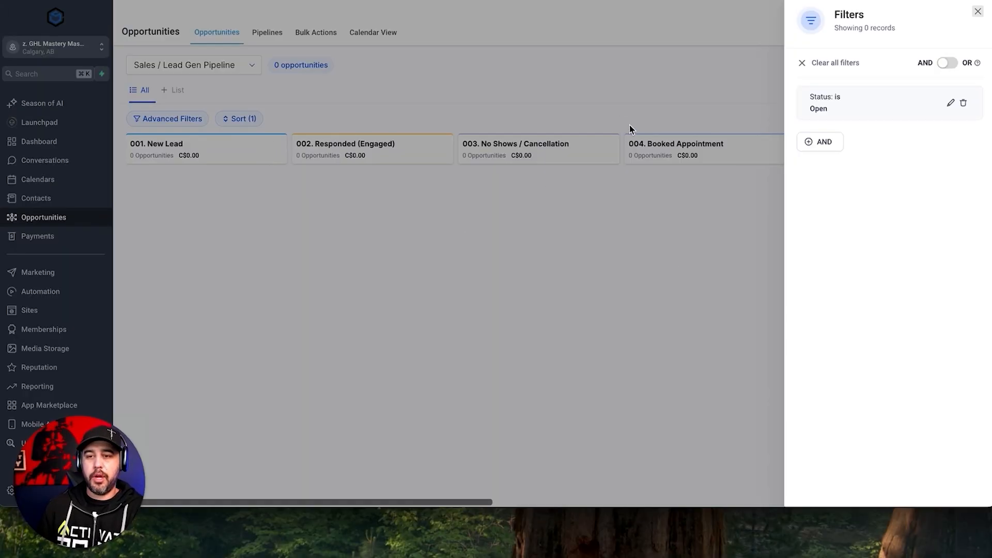
{"action": "left_click_drag", "start_coordinate": [835, 107], "coordinate": [808, 102]}
{"action": "left_click", "coordinate": [809, 104]}
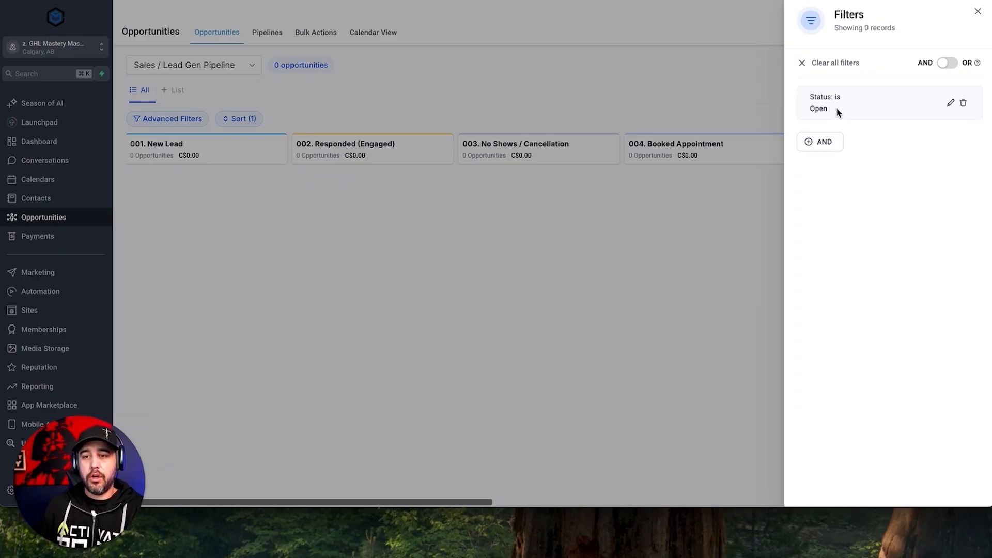
{"action": "left_click", "coordinate": [801, 64]}
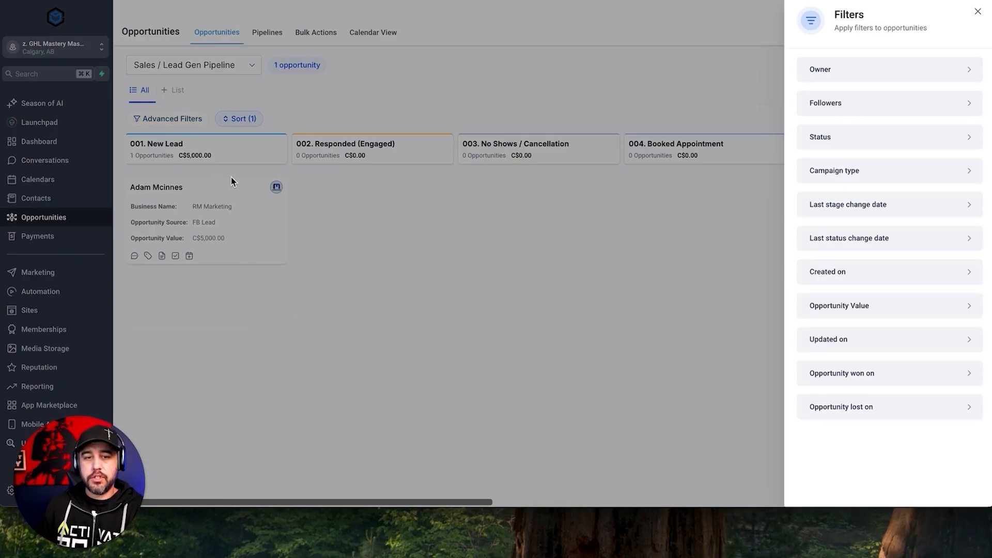
{"action": "left_click", "coordinate": [433, 277]}
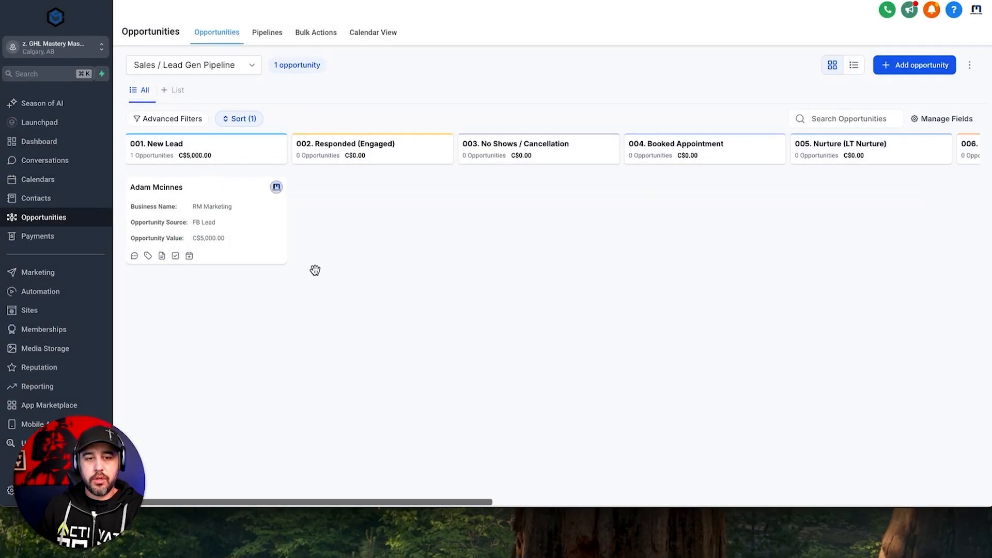
Filter the opportunities by the listed account user as owner, keeping the filter logic on AND
{"action": "left_click", "coordinate": [180, 126]}
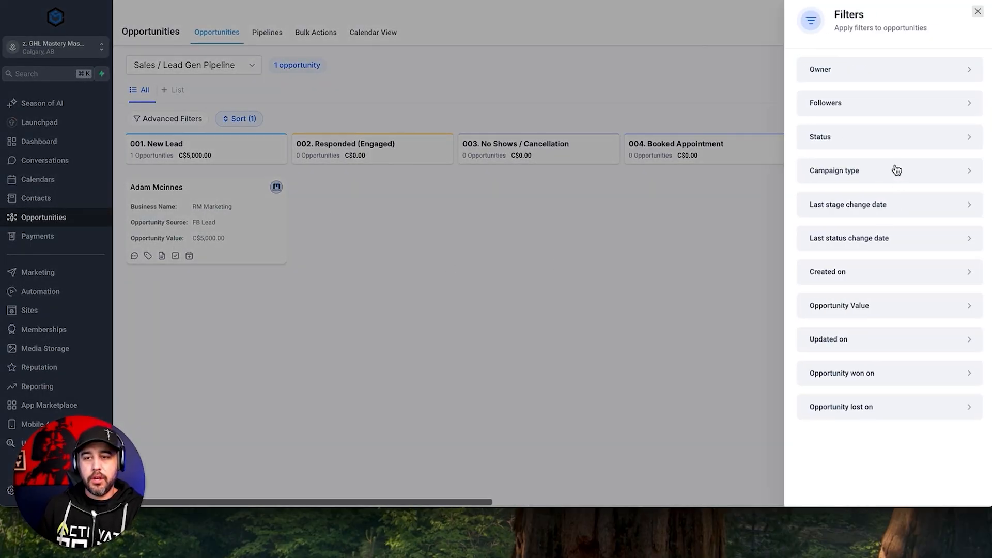
{"action": "left_click", "coordinate": [872, 76]}
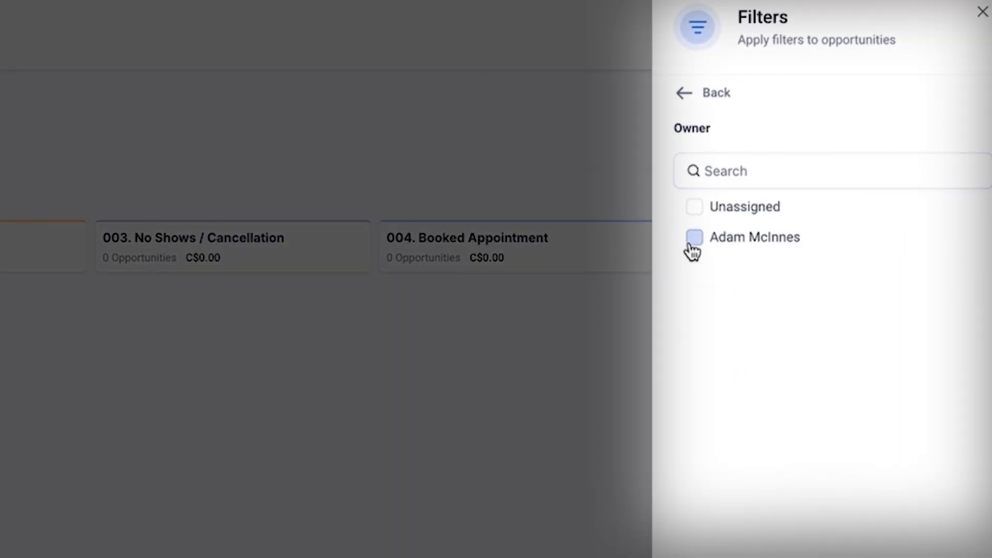
{"action": "left_click", "coordinate": [696, 241]}
{"action": "left_click", "coordinate": [858, 555]}
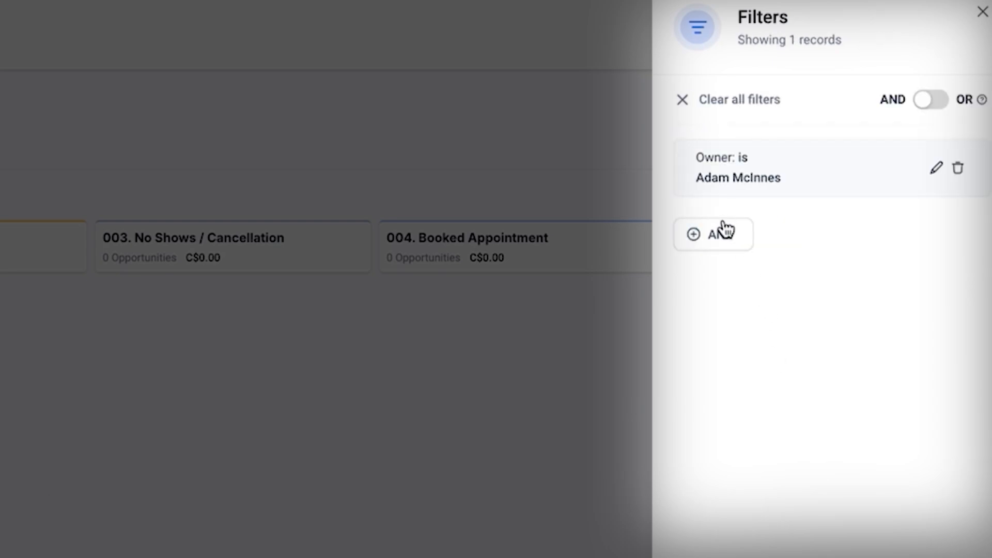
{"action": "left_click", "coordinate": [932, 101]}
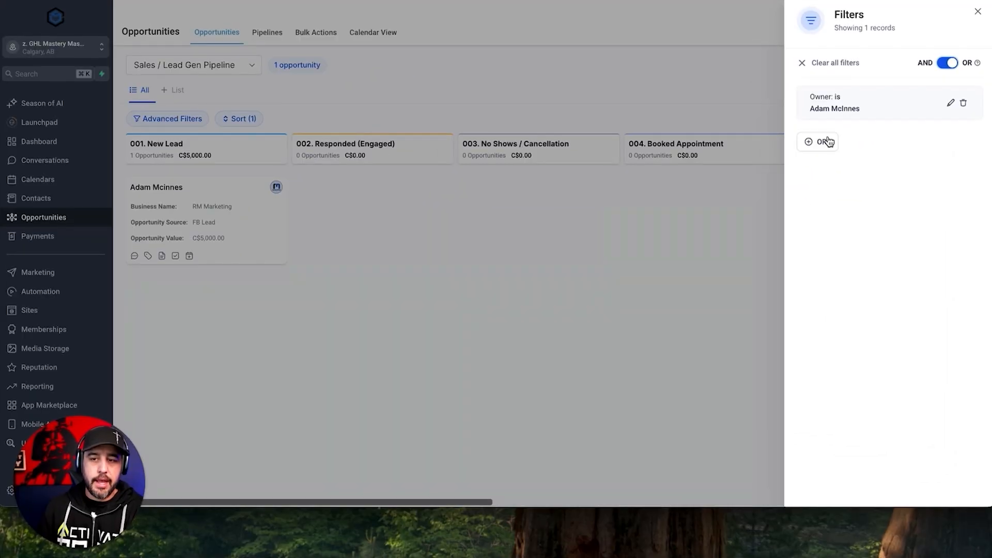
{"action": "left_click", "coordinate": [948, 65]}
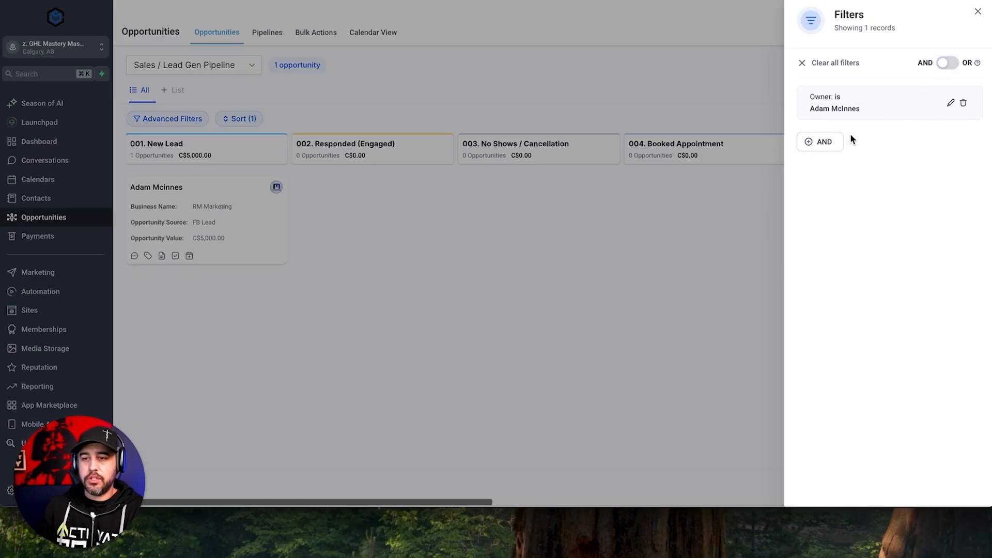
Add a Status filter for Open, Won and Lost alongside the owner filter and apply it
{"action": "left_click", "coordinate": [821, 143]}
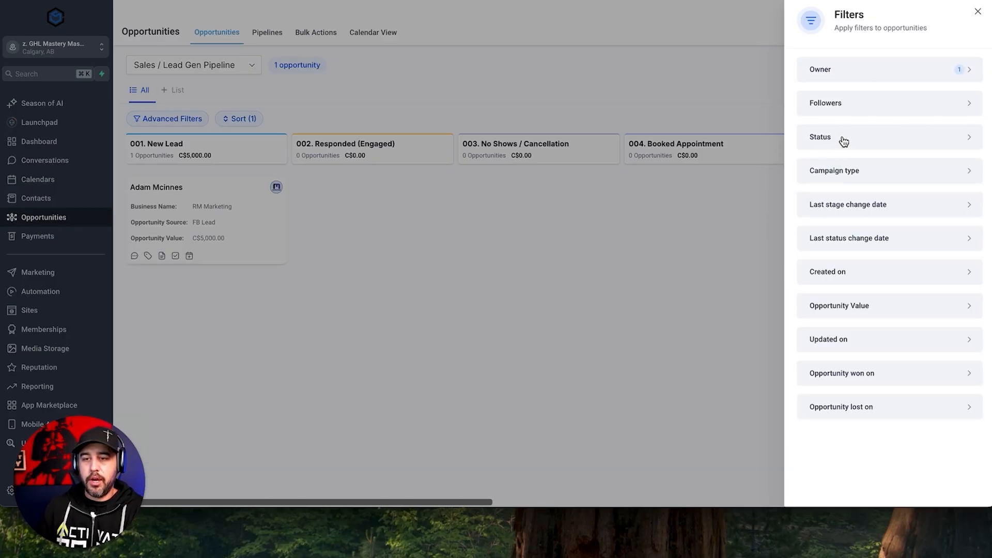
{"action": "left_click", "coordinate": [843, 138]}
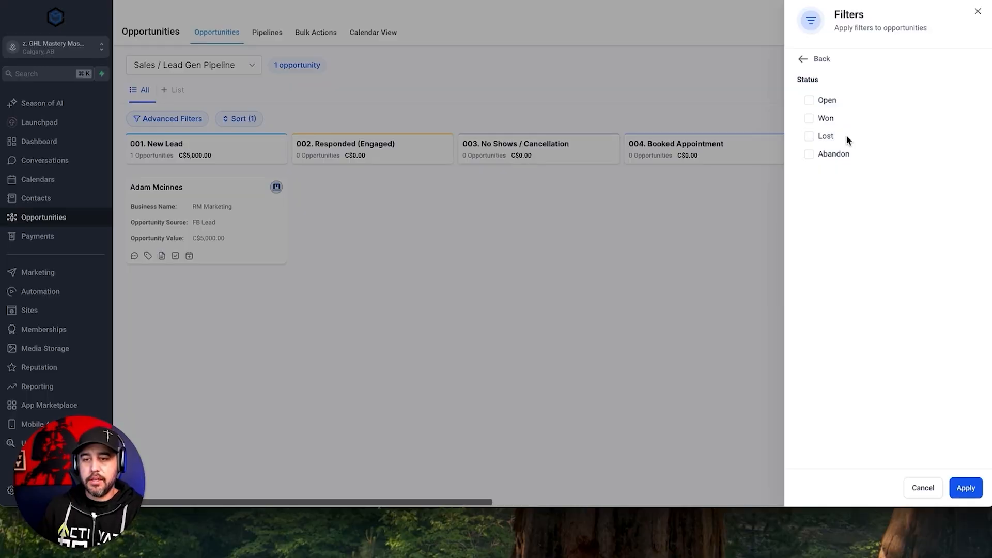
{"action": "left_click", "coordinate": [808, 119]}
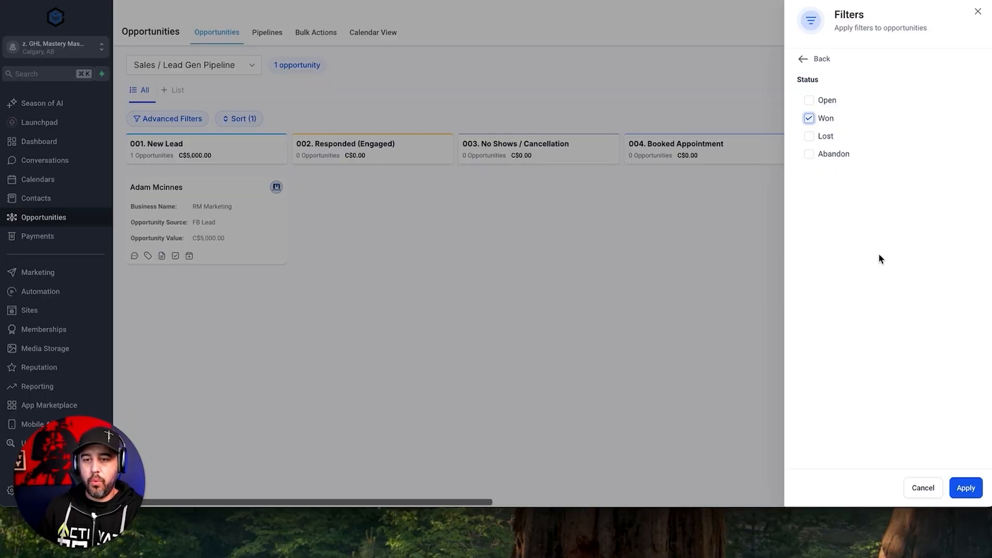
{"action": "left_click", "coordinate": [809, 136]}
{"action": "left_click", "coordinate": [809, 101]}
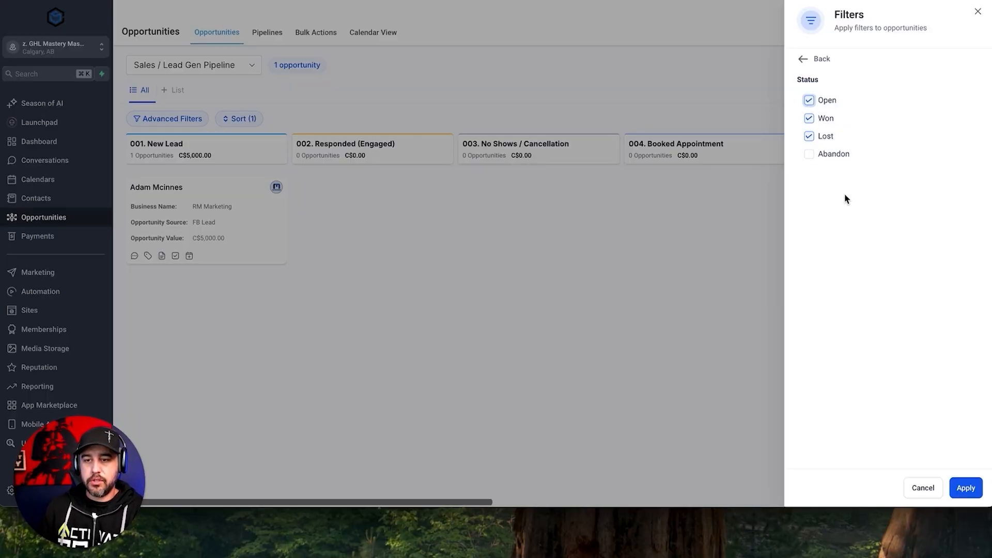
{"action": "left_click", "coordinate": [963, 484]}
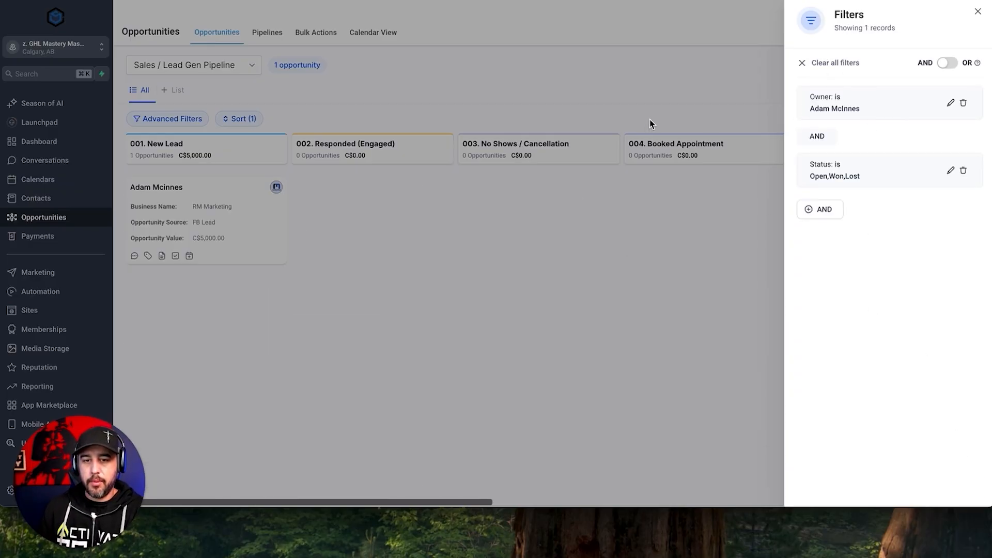
Review the Campaign type and Last stage change date filter options, including Last 7 Days, and close the filters without applying another one
{"action": "left_click", "coordinate": [822, 209]}
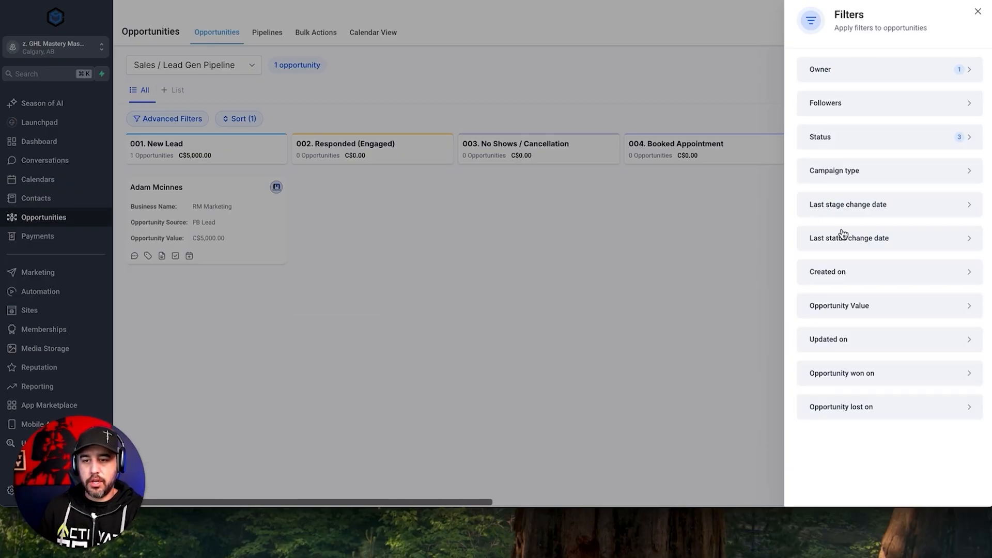
{"action": "left_click", "coordinate": [856, 175]}
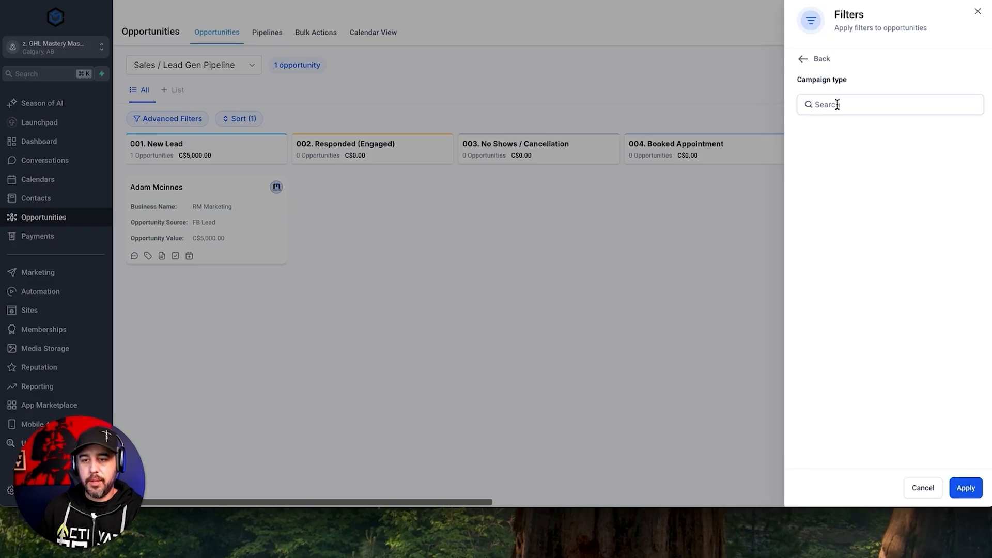
{"action": "left_click", "coordinate": [817, 106]}
{"action": "left_click", "coordinate": [804, 61]}
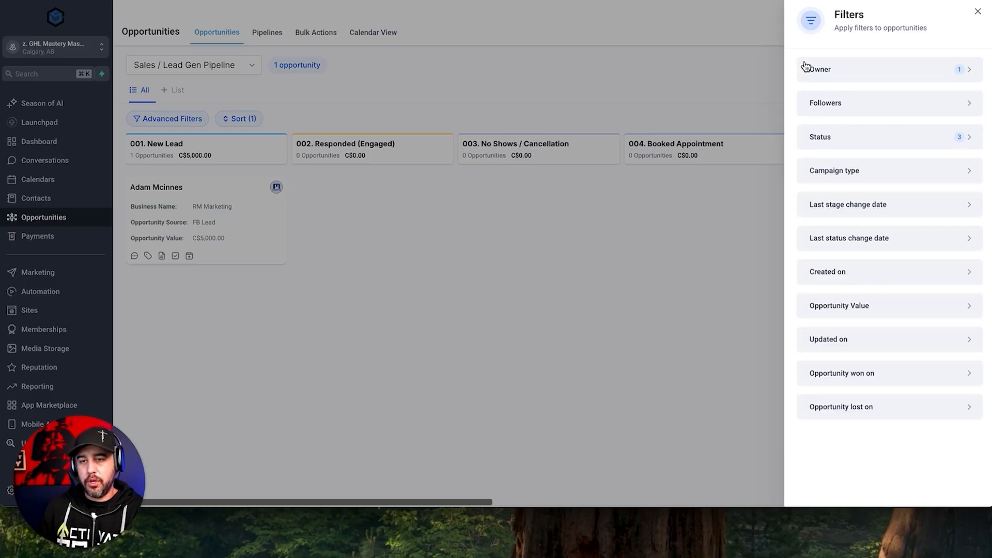
{"action": "left_click", "coordinate": [867, 214]}
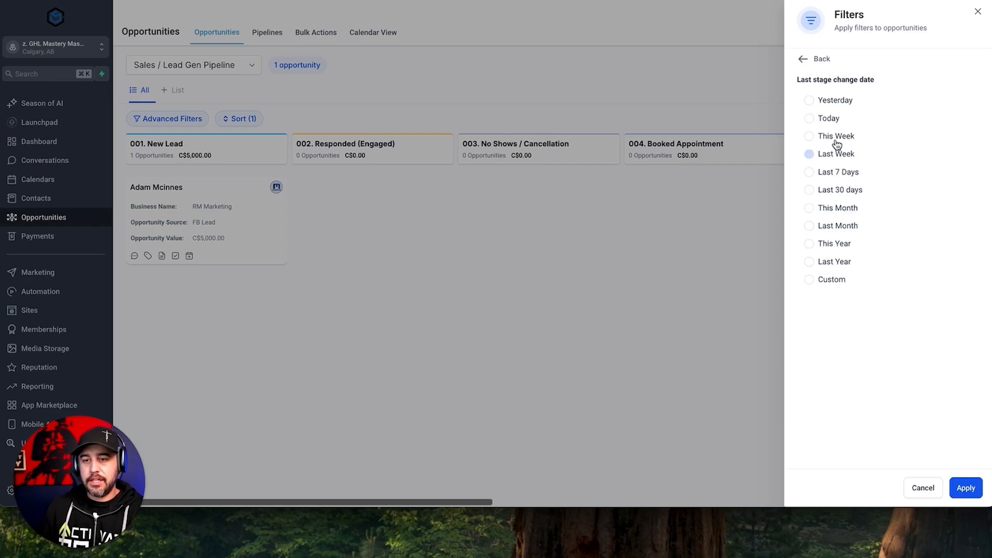
{"action": "left_click", "coordinate": [810, 173]}
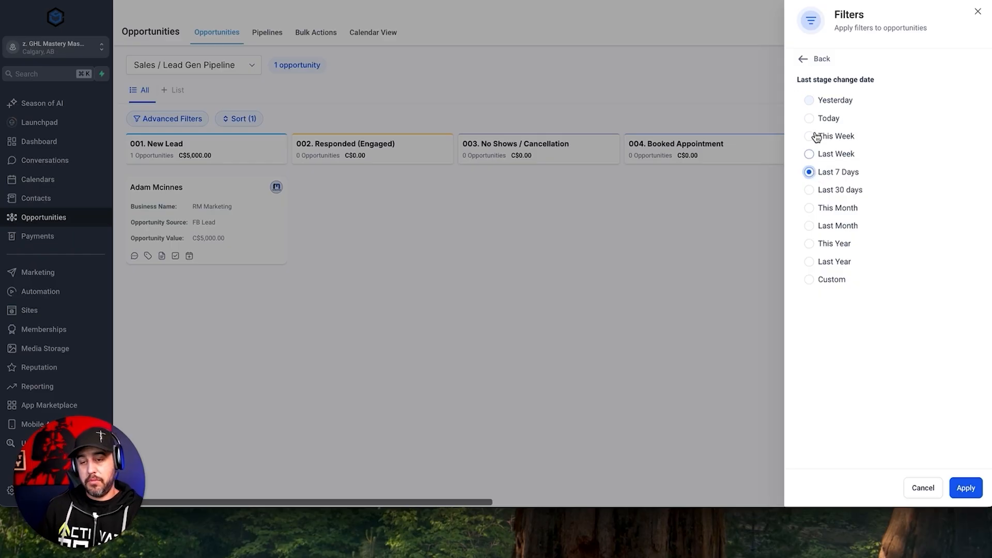
{"action": "left_click", "coordinate": [804, 60]}
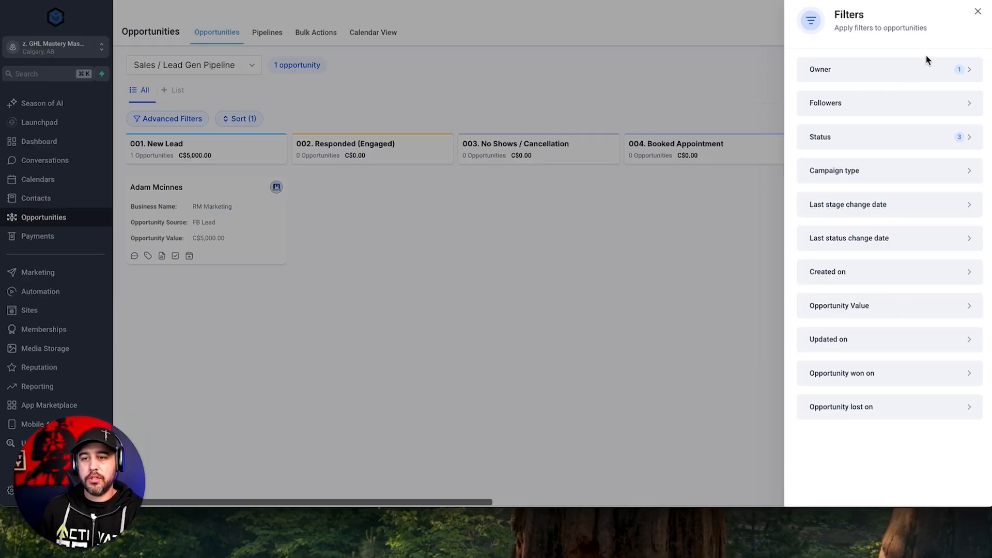
{"action": "left_click", "coordinate": [978, 12]}
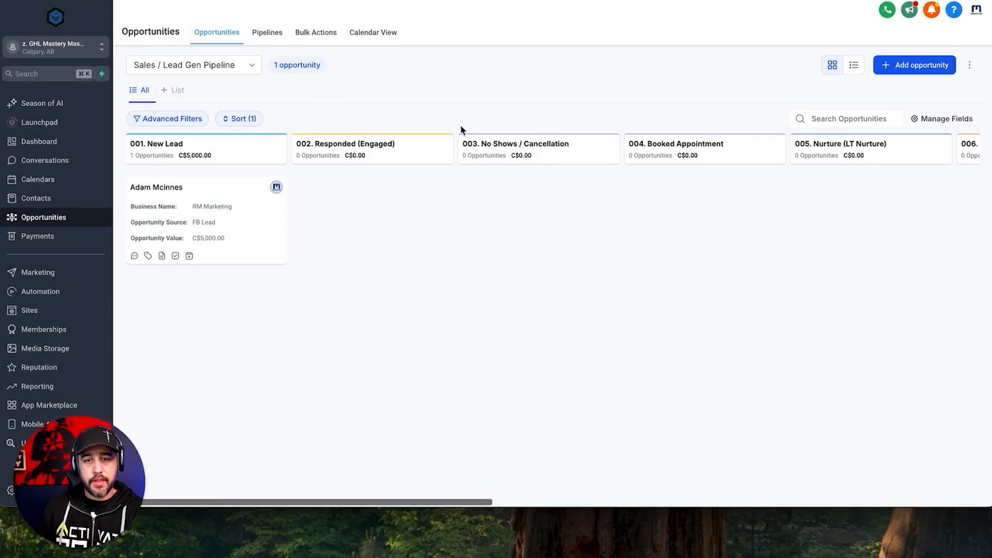
Look across the Sales / Lead Gen Pipeline's stages and switch the opportunities from board view to list view
{"action": "scroll", "coordinate": [211, 154], "scroll_direction": "right", "scroll_amount": 15}
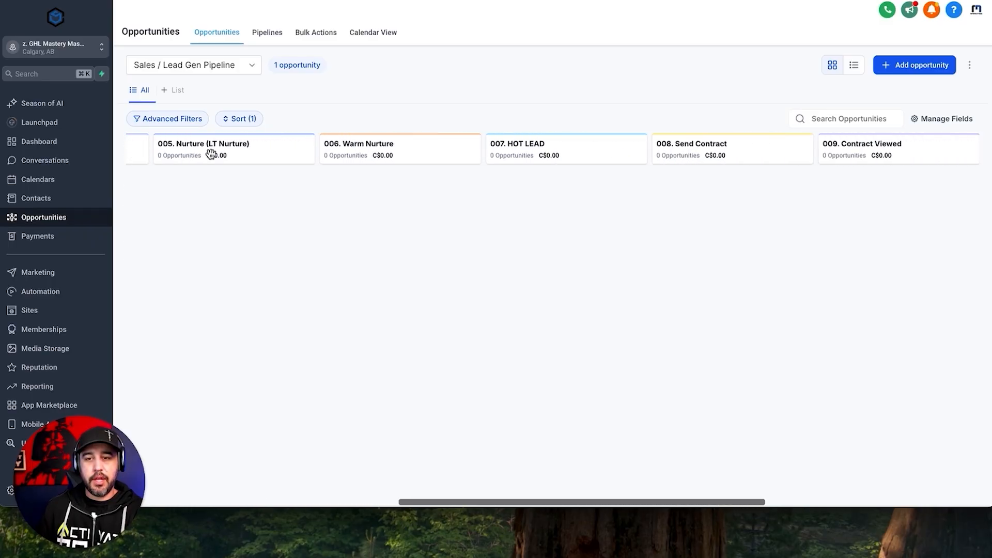
{"action": "scroll", "coordinate": [211, 154], "scroll_direction": "left", "scroll_amount": 15}
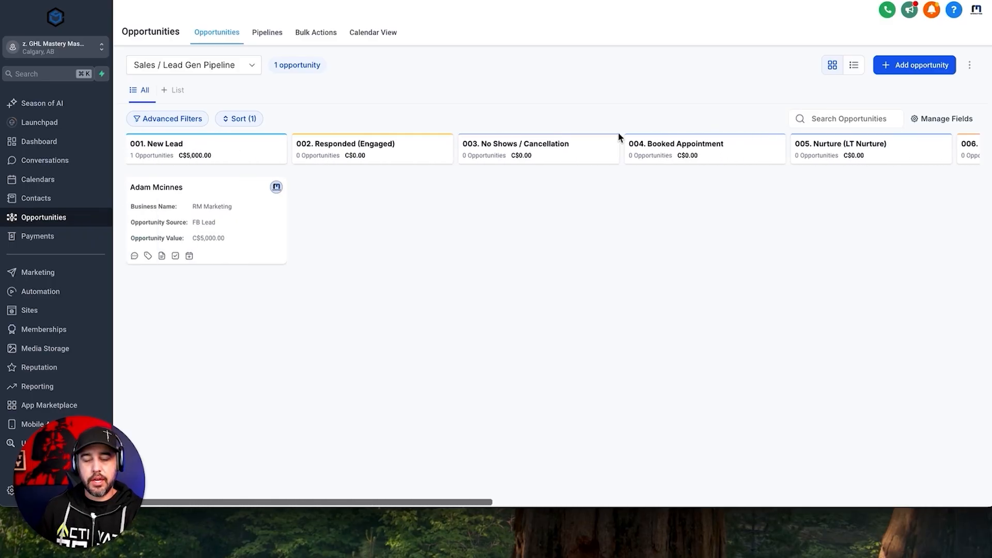
{"action": "left_click", "coordinate": [852, 64]}
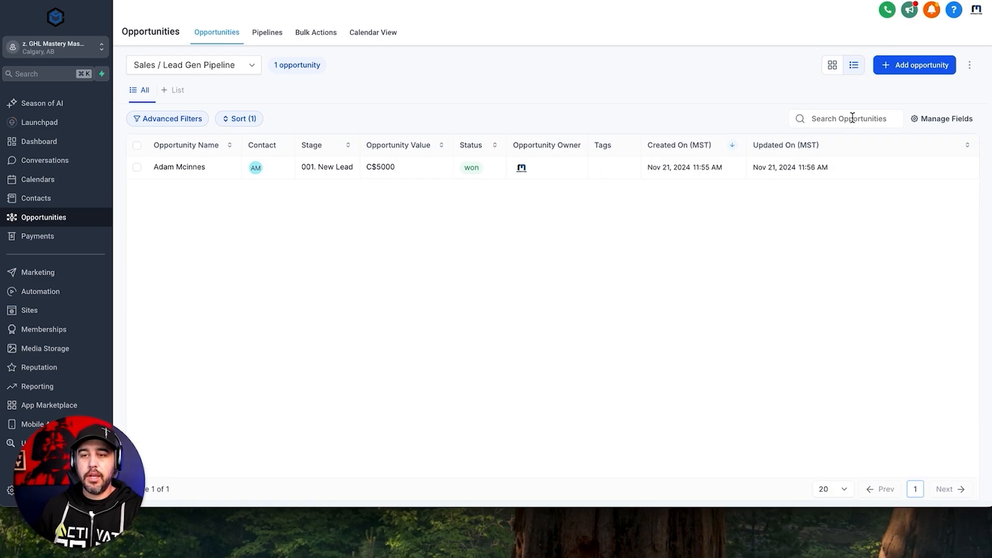
{"action": "left_click", "coordinate": [837, 124]}
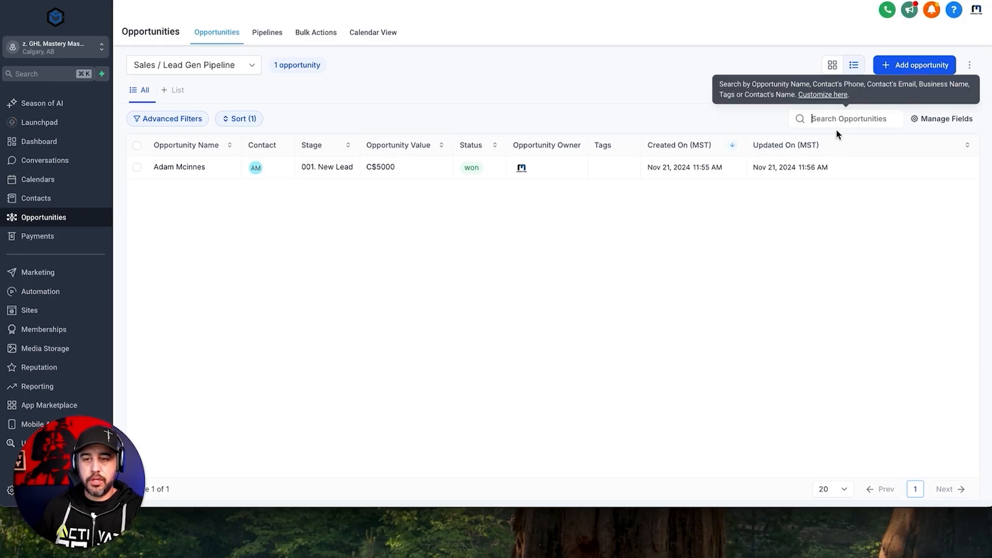
Examine the Other Details, Contact Details and Opportunity Details fields available for the opportunities table, and leave the field settings without applying changes
{"action": "left_click", "coordinate": [933, 126]}
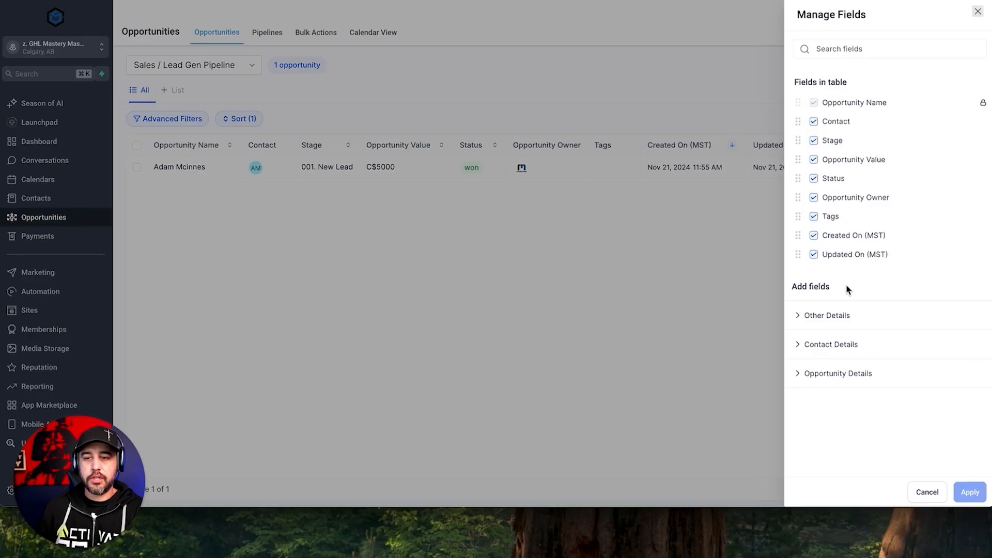
{"action": "left_click", "coordinate": [832, 315]}
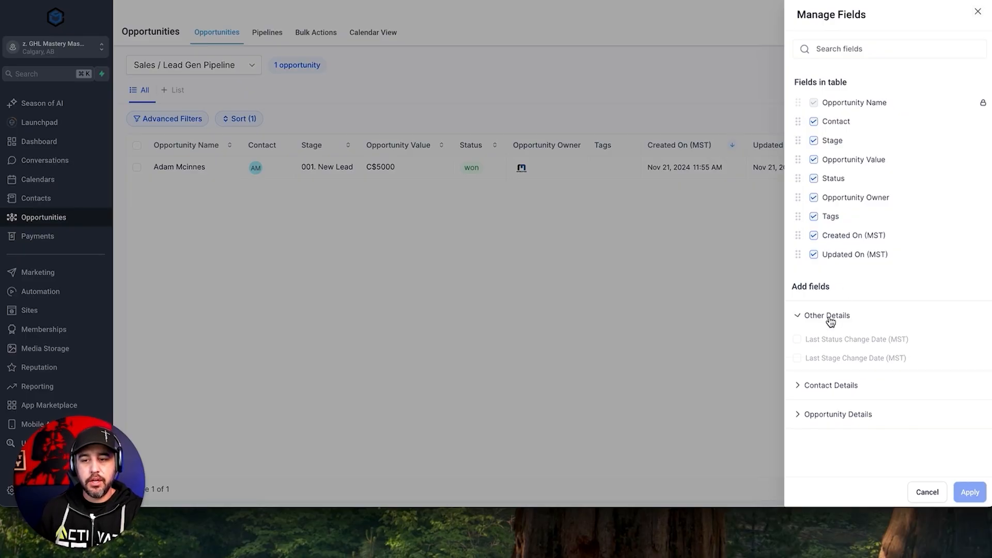
{"action": "left_click", "coordinate": [822, 393]}
{"action": "scroll", "coordinate": [821, 394], "scroll_direction": "down", "scroll_amount": 1}
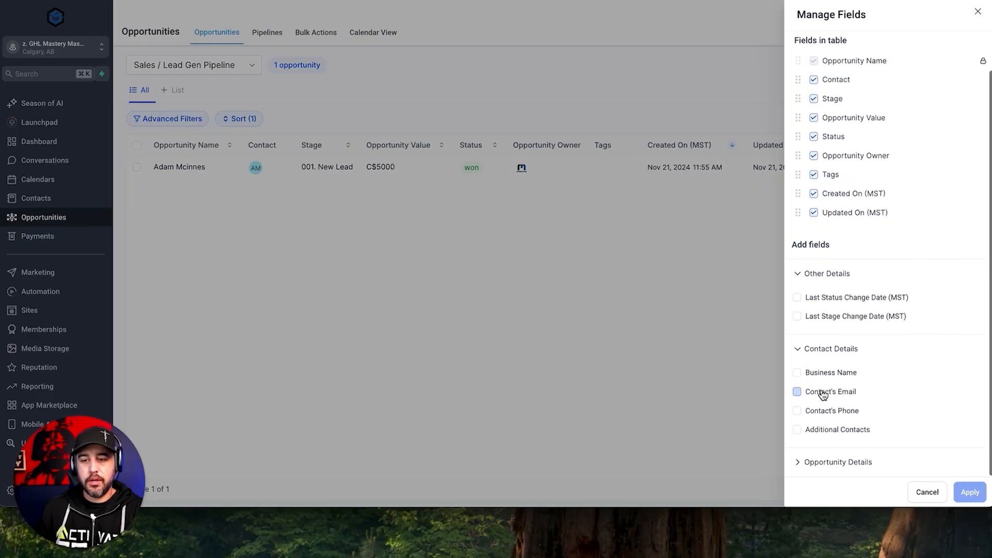
{"action": "left_click", "coordinate": [825, 464]}
{"action": "scroll", "coordinate": [812, 444], "scroll_direction": "down", "scroll_amount": 2}
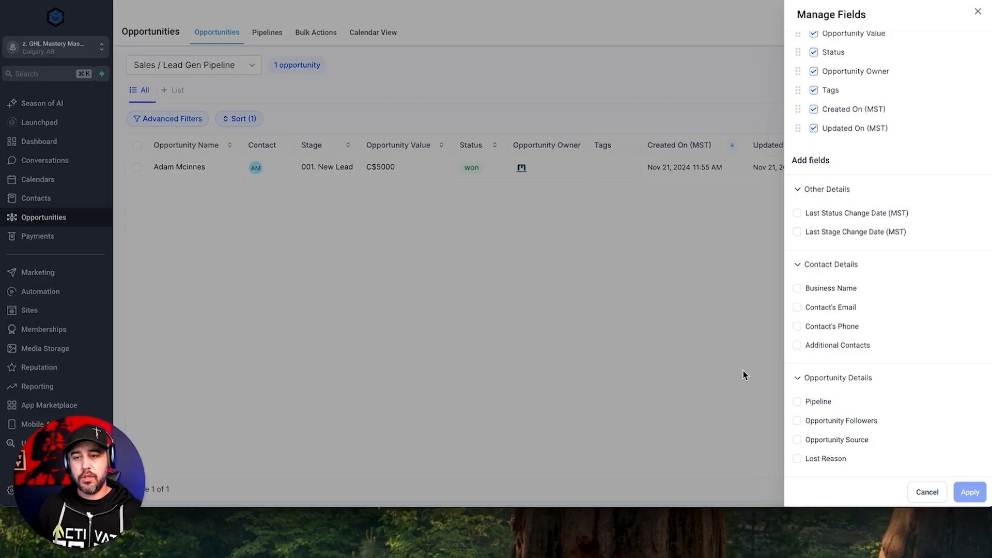
{"action": "left_click", "coordinate": [927, 491]}
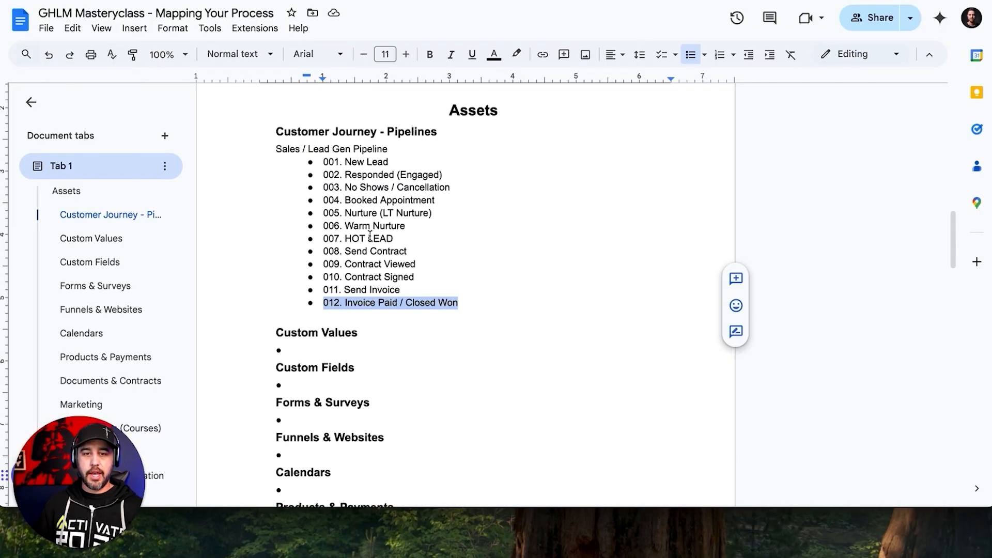
Switch to the "GHLM Masterclass - Mapping Your Process" Google Docs document and place the cursor at the 008. Send Contract stage
{"action": "left_click", "coordinate": [425, 247]}
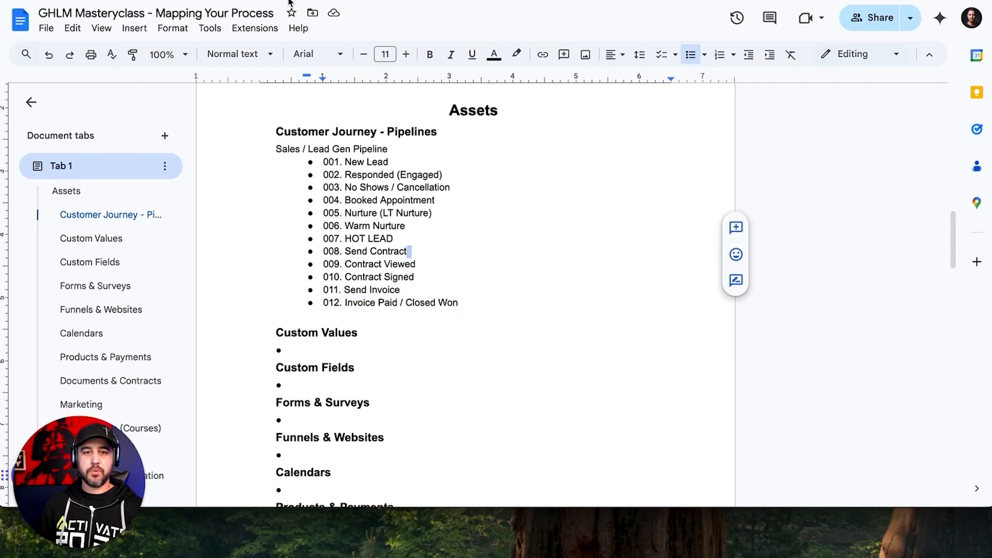